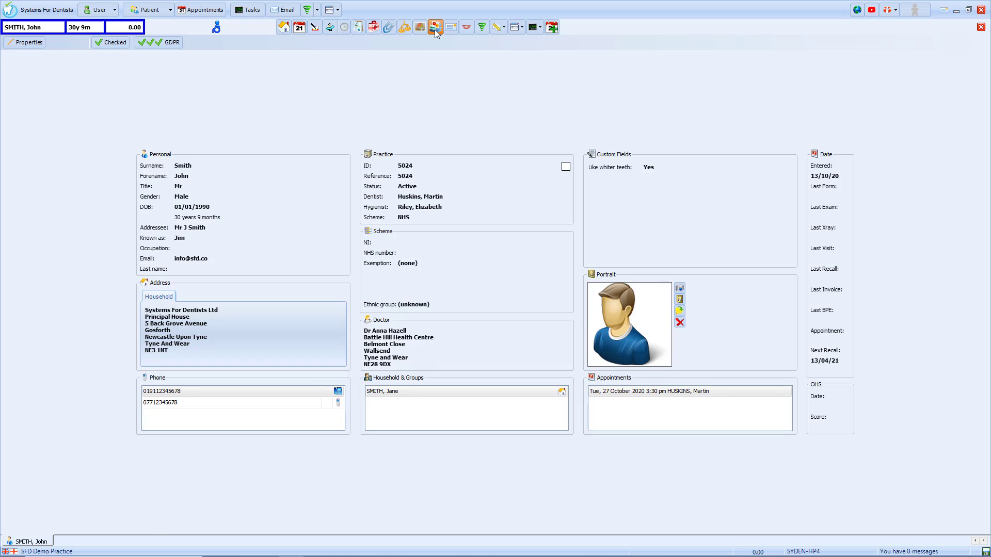
Step: Open the patient's correspondence and set the scan source to WIA-SYDEN-HP8600 (HP Officejet Pr 1.0), leaving the scan dialog without scanning
click(435, 28)
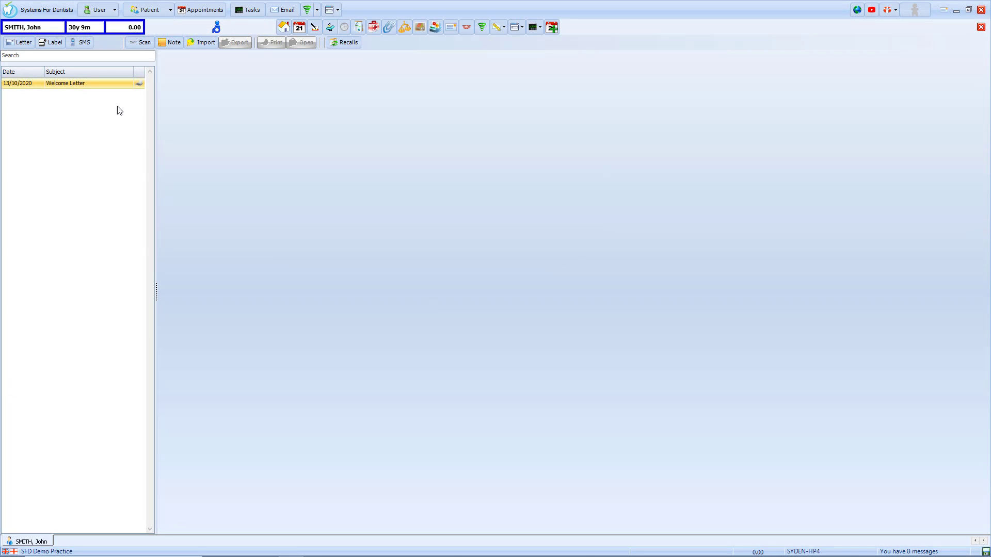
click(141, 43)
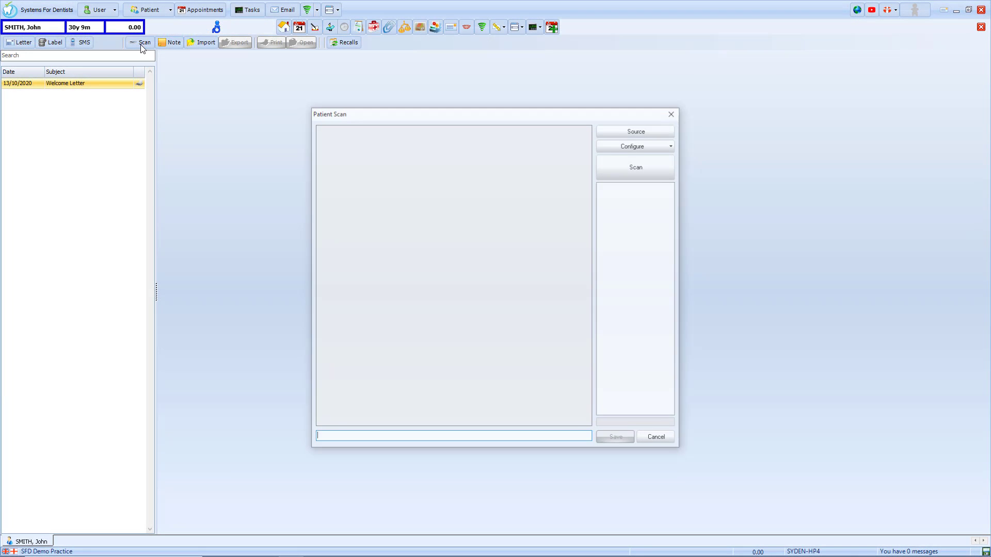
click(648, 129)
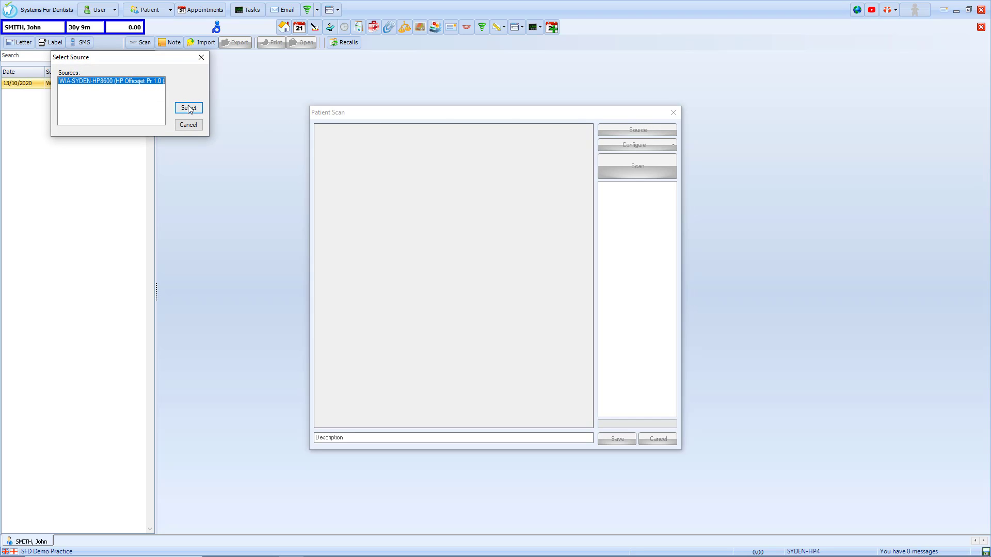
click(189, 108)
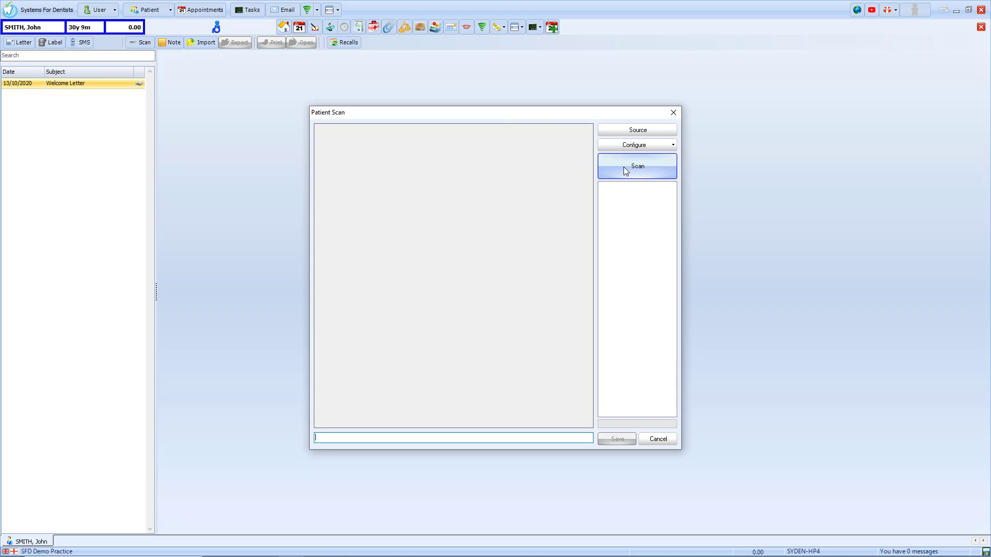
click(658, 439)
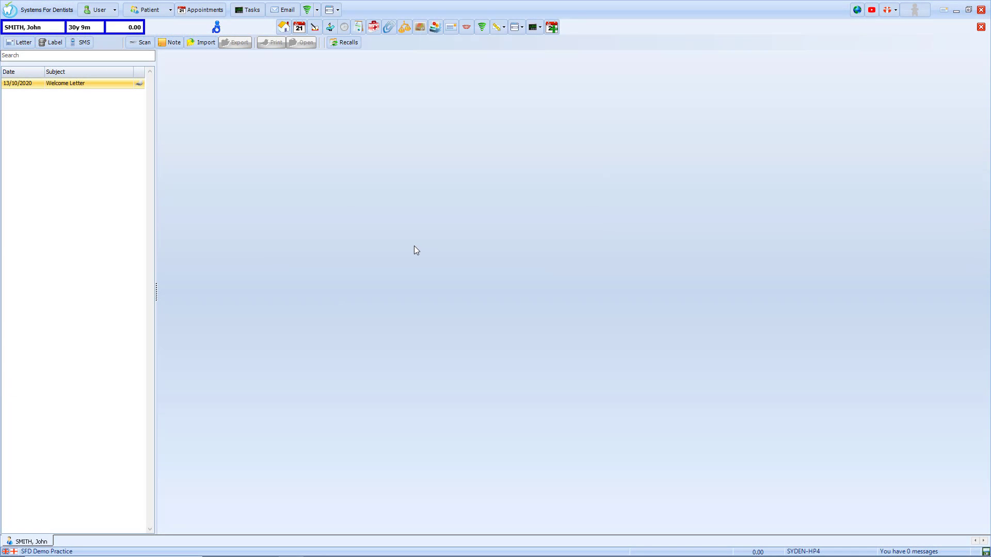
Step: Add and save a correspondence note reading "Patient called with balance enquiry."
click(168, 44)
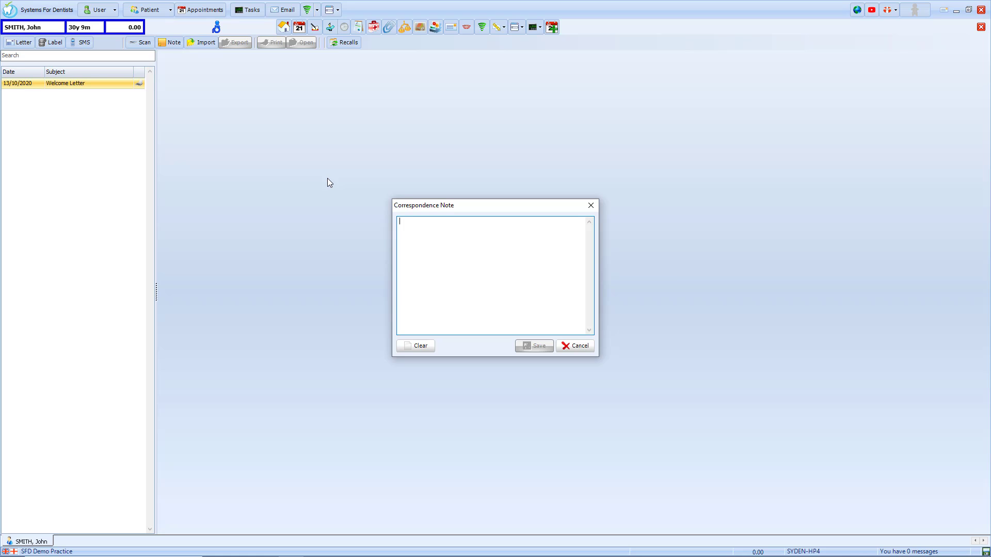
text(Patient called with balance enquiry)
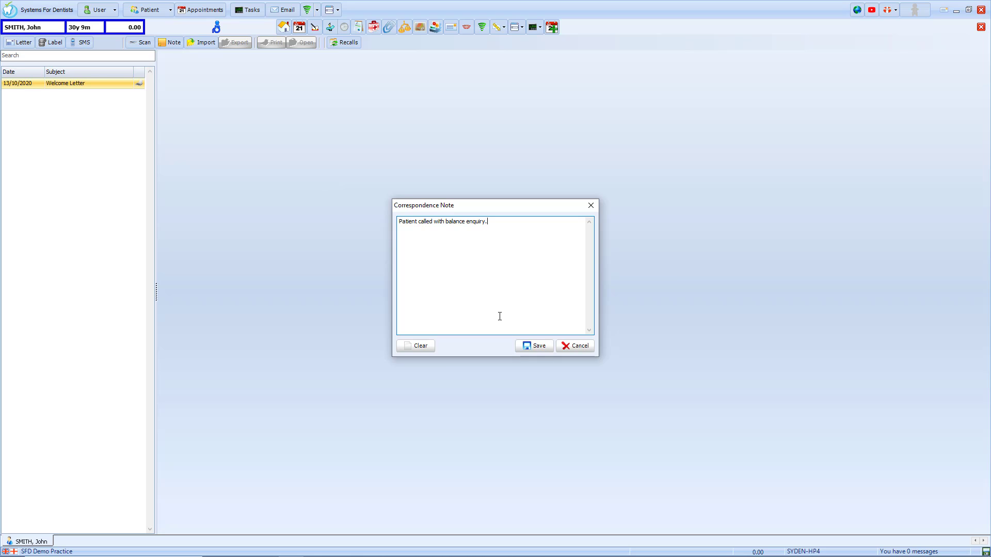
text(.)
click(527, 346)
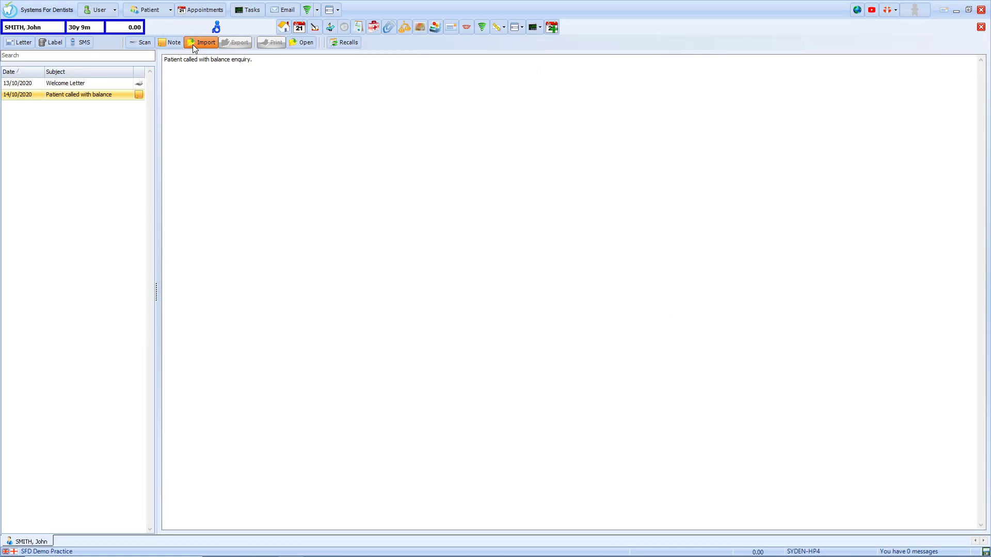
Step: Look through the Desktop files that can be imported into the correspondence, without importing any
click(193, 44)
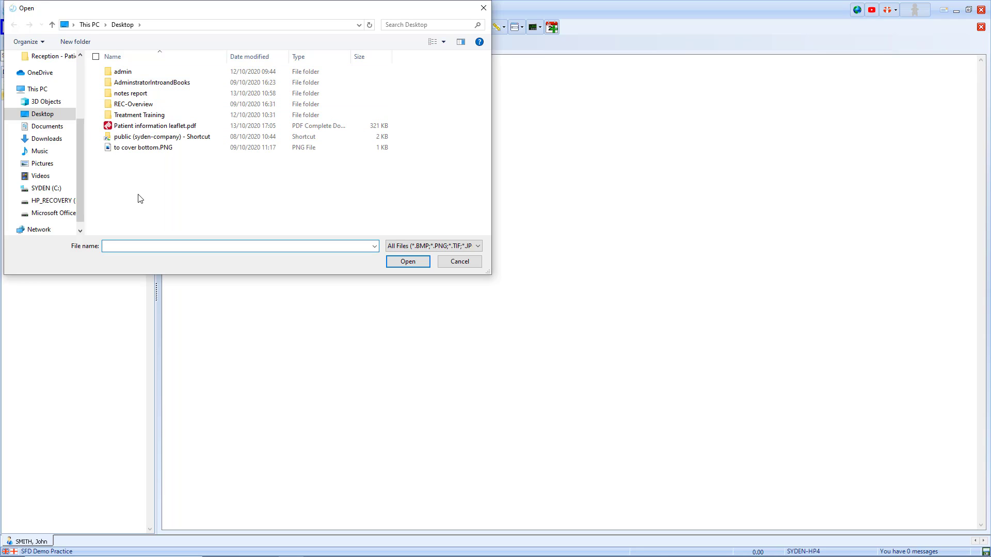
click(469, 262)
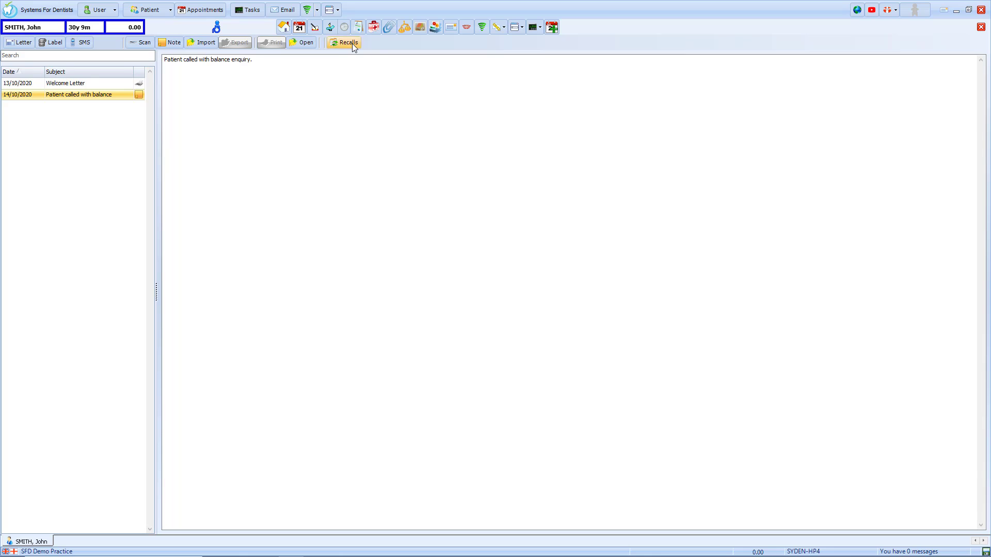
Step: Review the patient's recalls and the type options for a new recall, discard the new entry and return to the correspondence
click(352, 44)
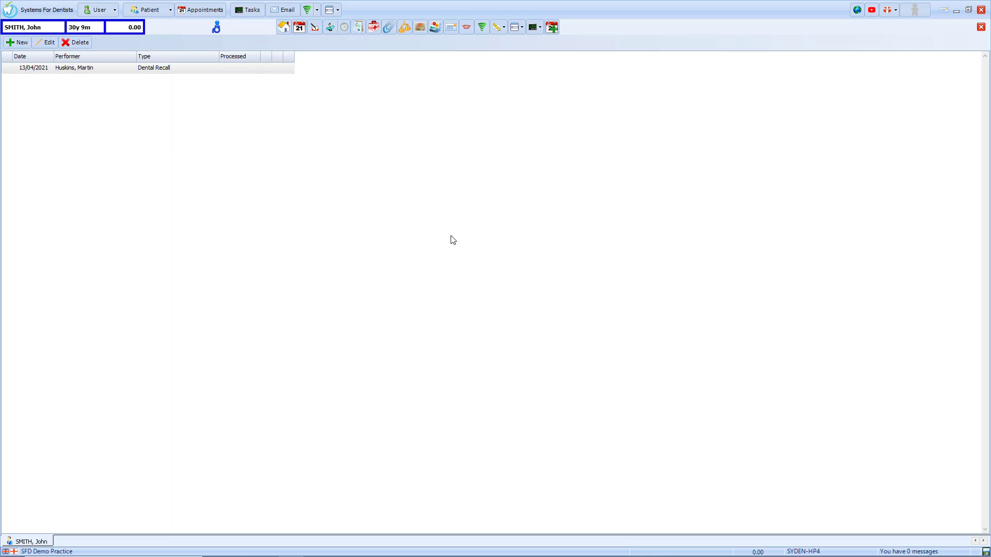
click(168, 70)
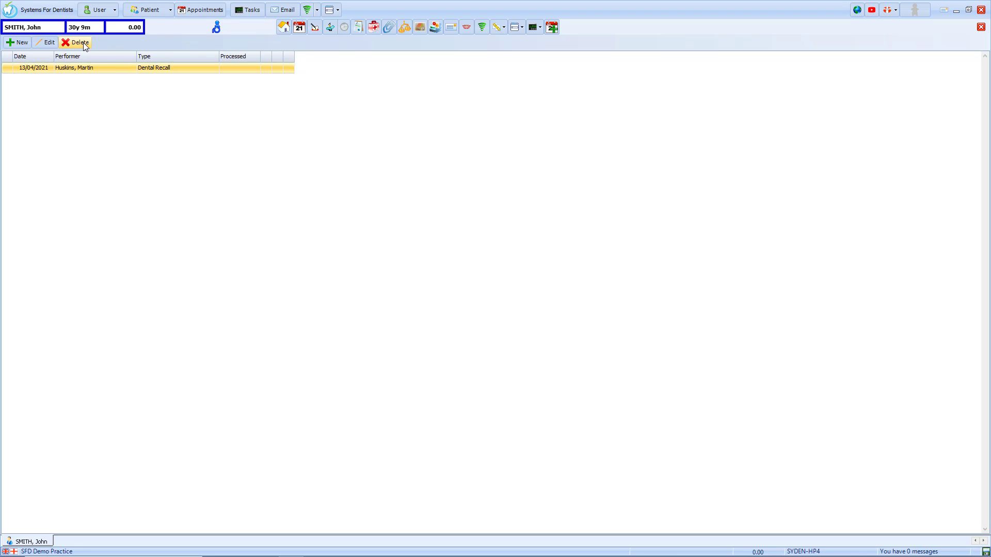
click(28, 41)
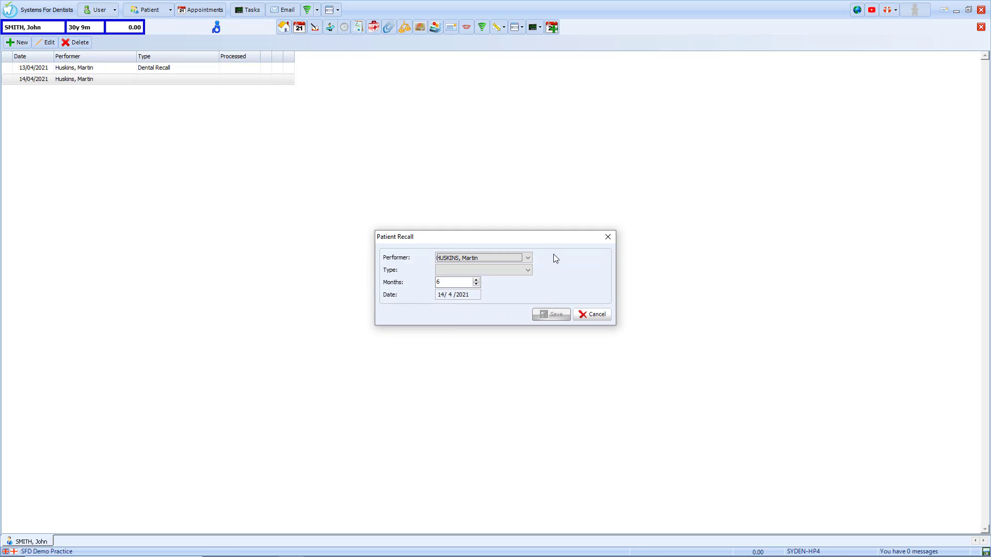
click(531, 272)
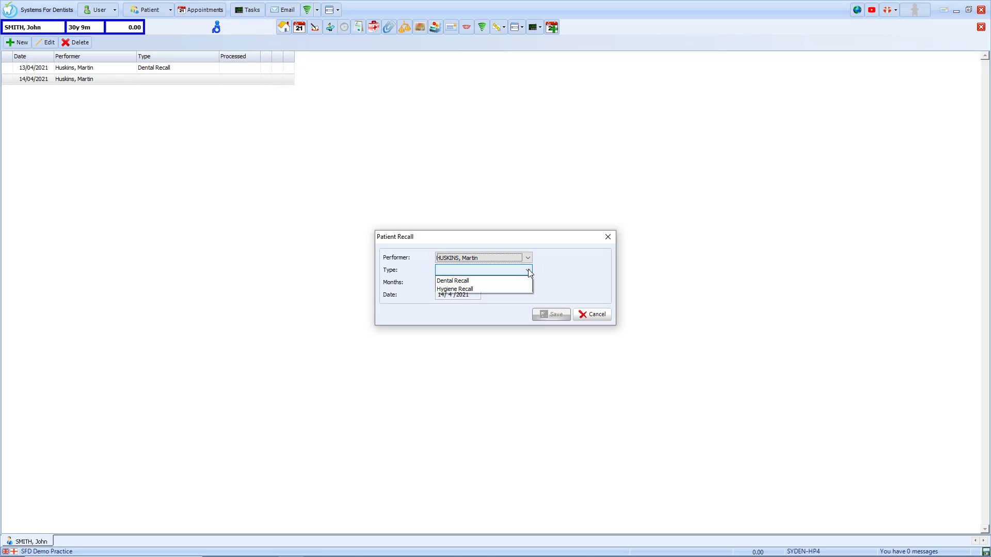
click(550, 271)
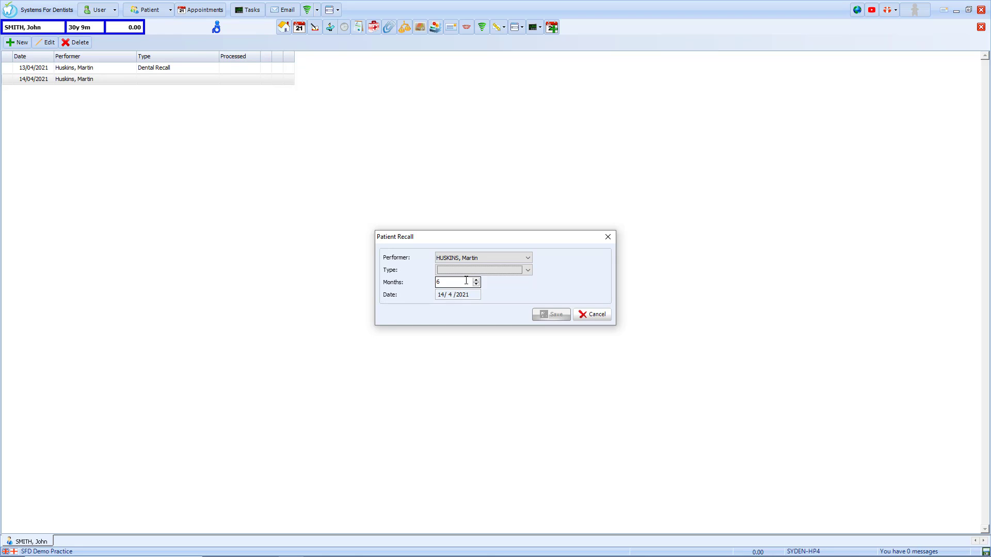
click(586, 315)
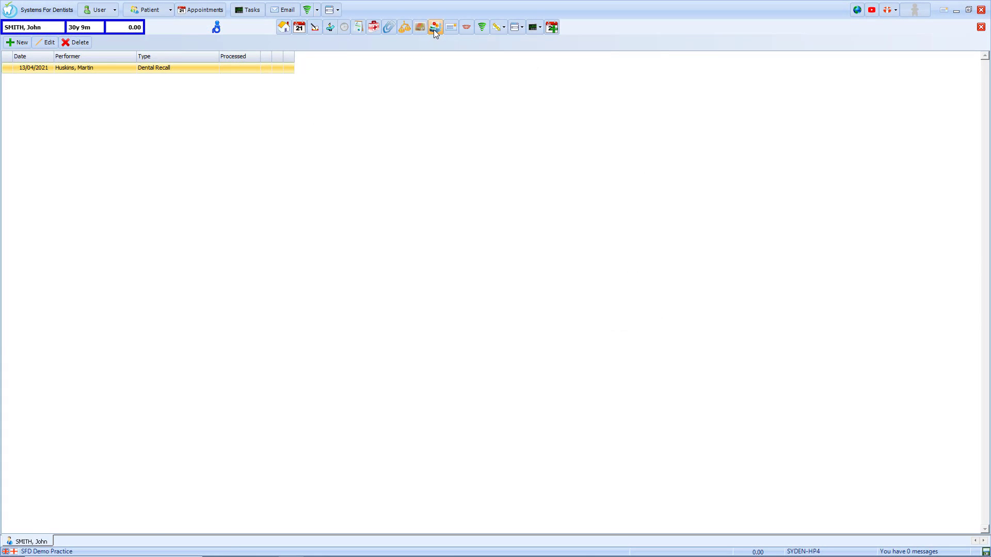
click(434, 29)
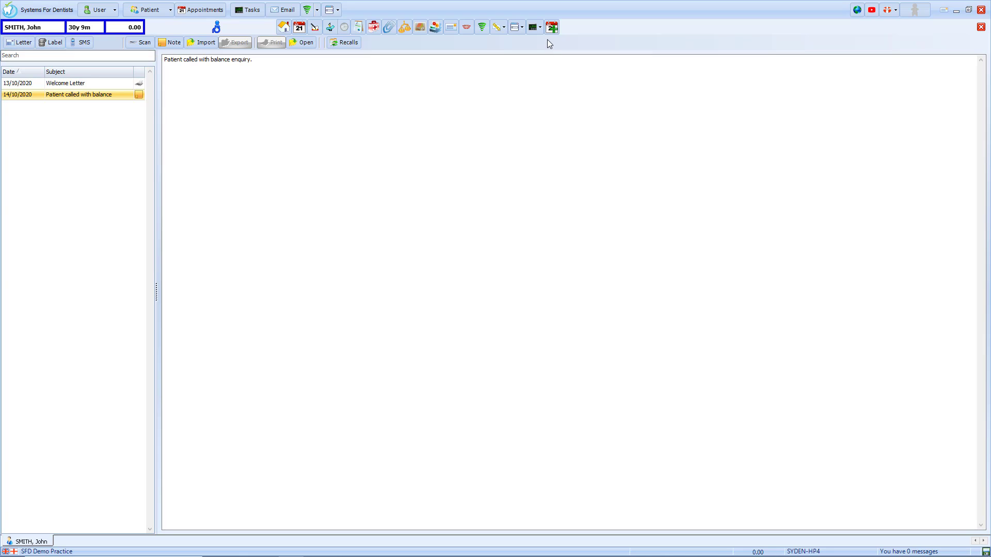
Step: Create a new patient letter from the General Letter template of type General
click(450, 29)
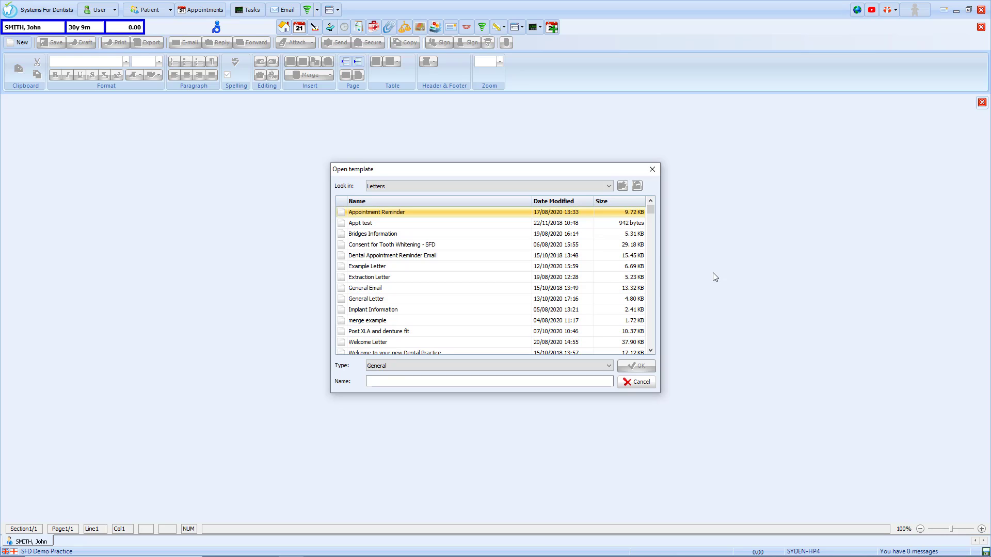
click(609, 367)
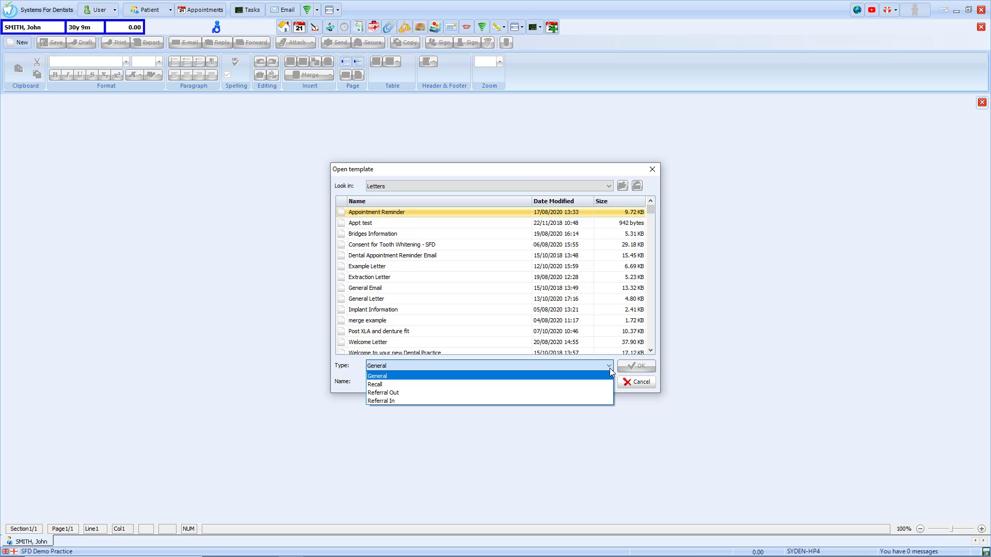
click(609, 370)
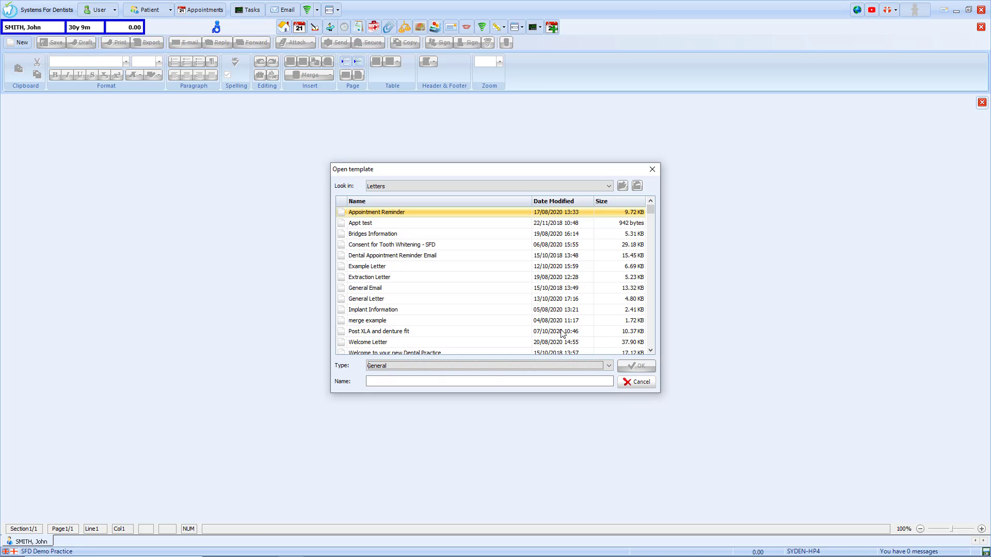
click(384, 299)
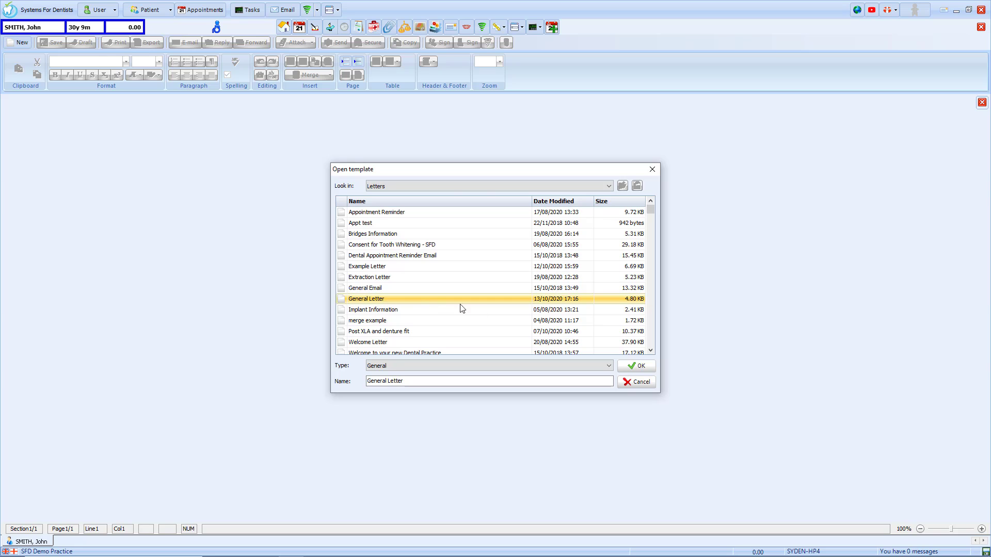
click(637, 366)
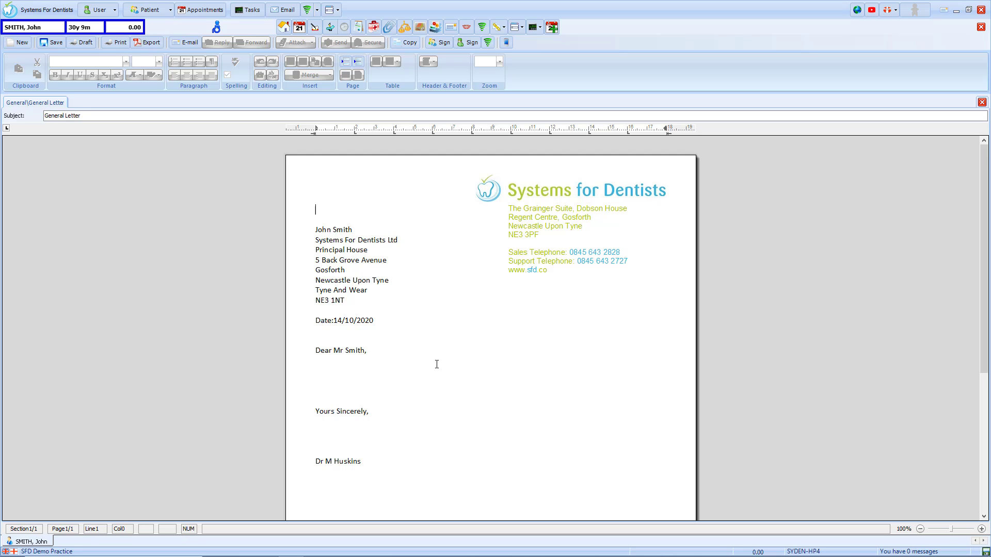
Step: Write "Please call us to arrange your next appointment." as the letter's body below the salutation
click(334, 380)
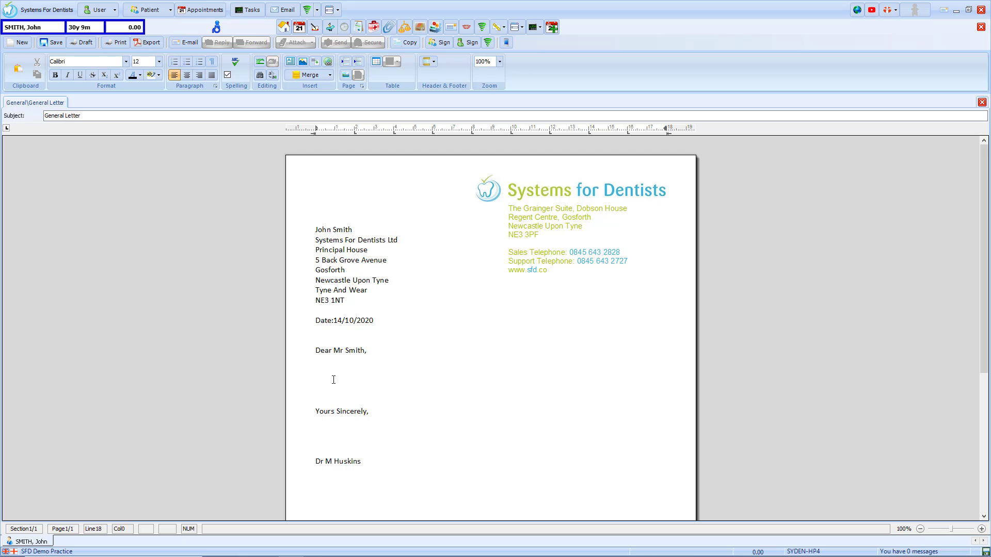
text(Please call us to arrange your next appointment.)
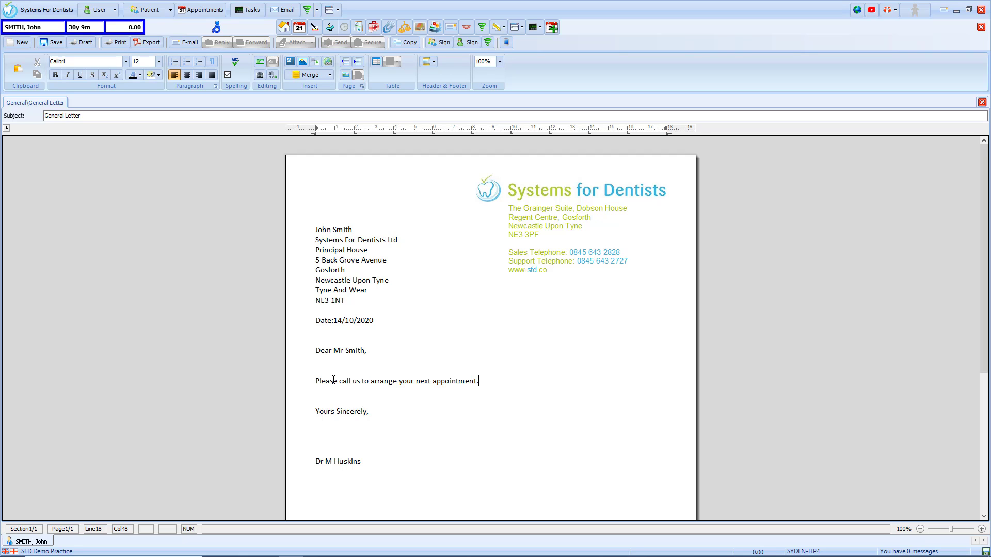
click(125, 63)
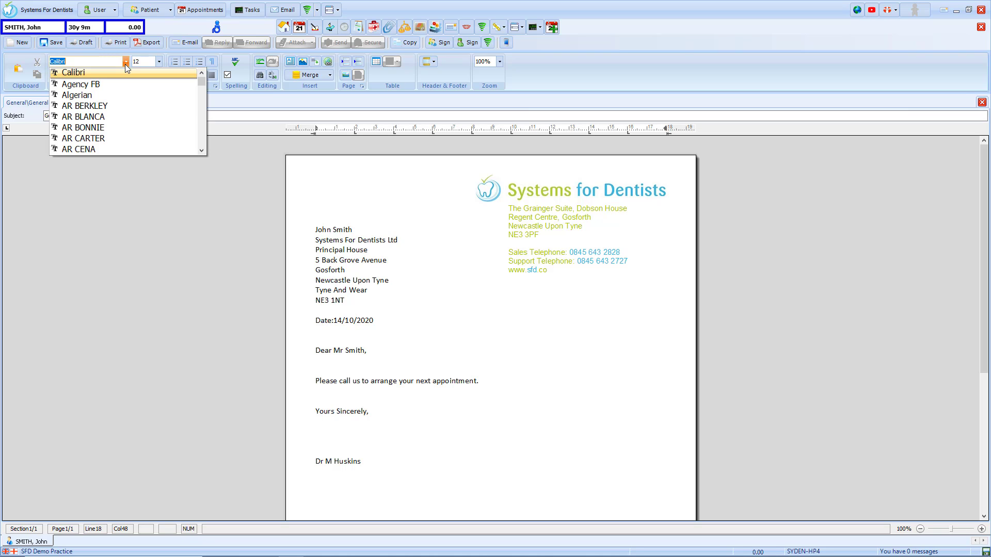
click(233, 174)
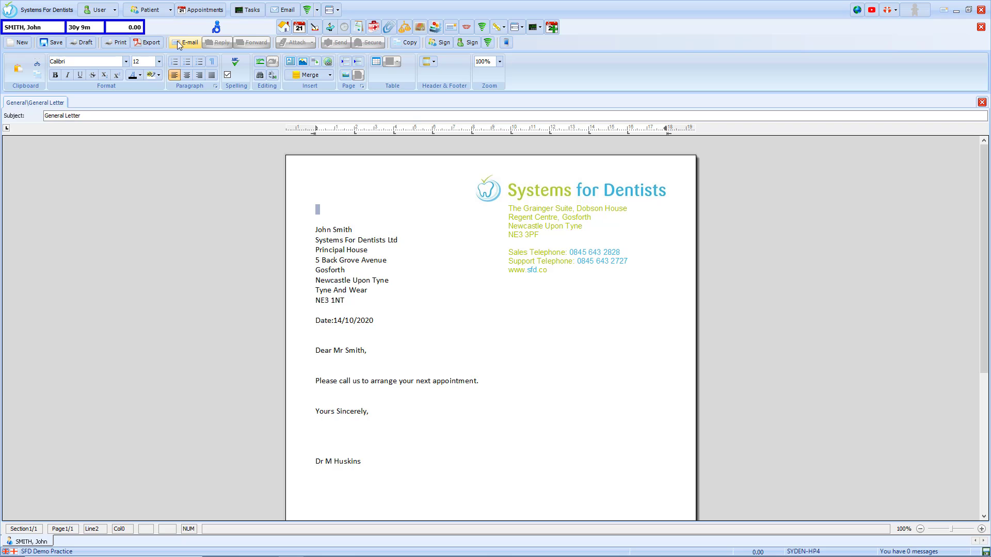
Step: Turn the letter into an e-mail and add the patient's e-mail address as the To recipient from the address list
click(184, 42)
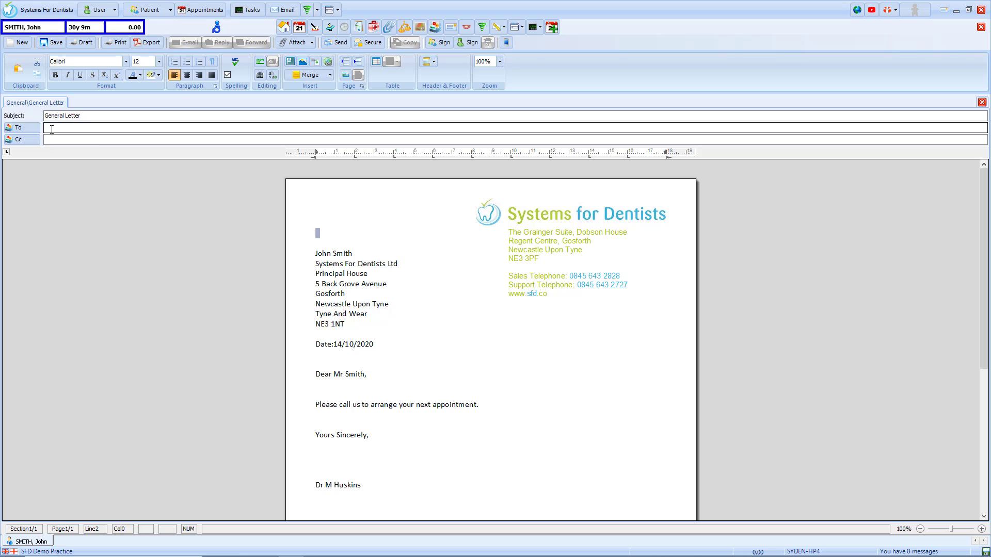
click(32, 129)
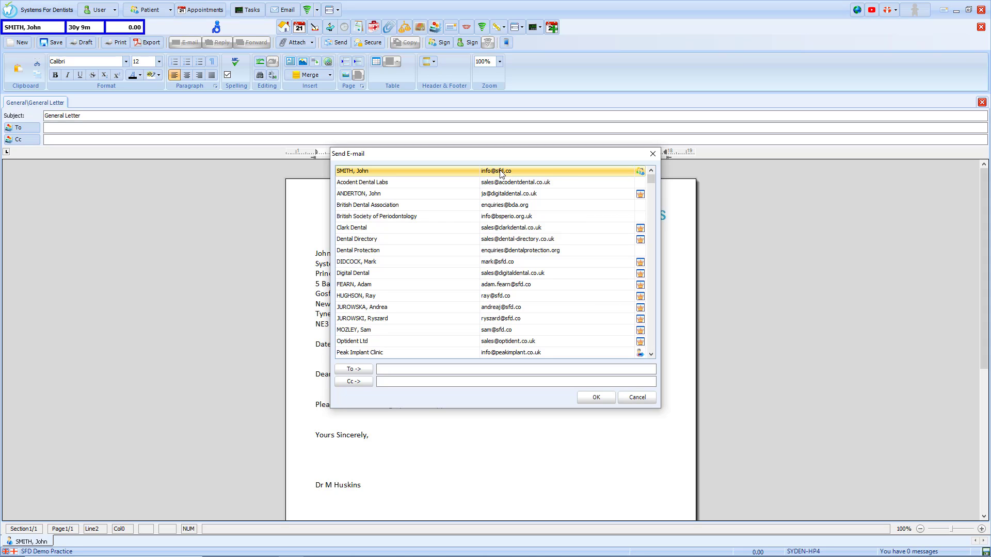
click(367, 370)
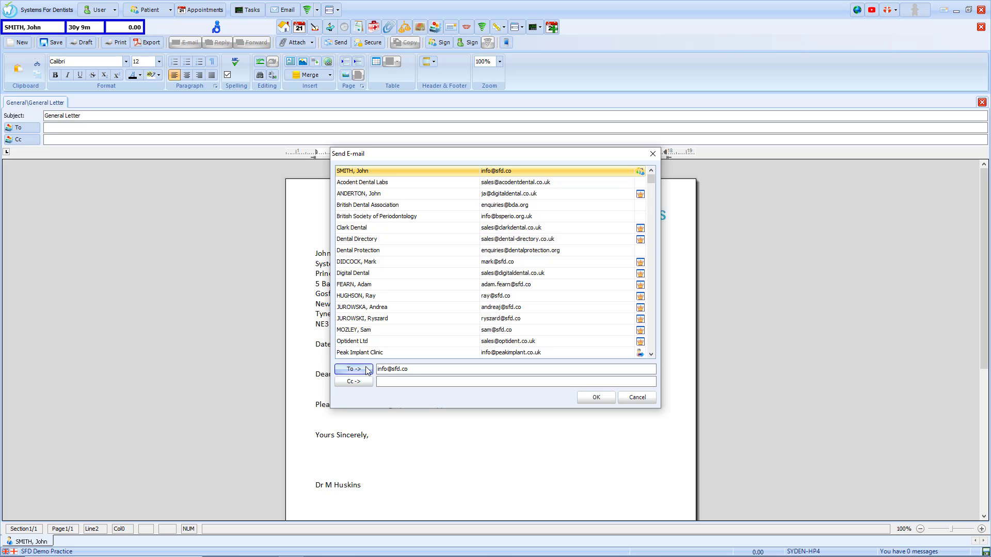
click(595, 398)
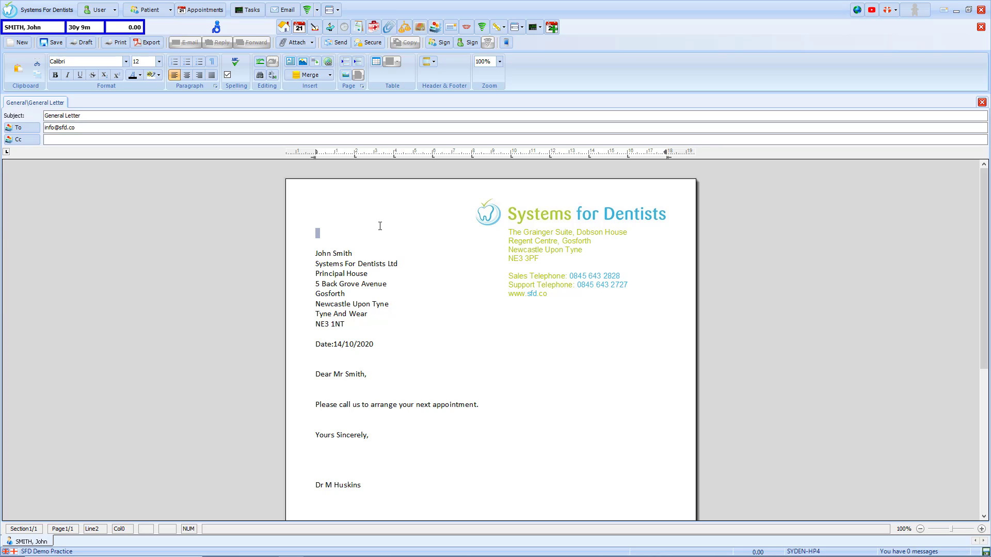
Step: Attach the file Patient information leaflet.pdf from the Desktop to the e-mail
click(295, 44)
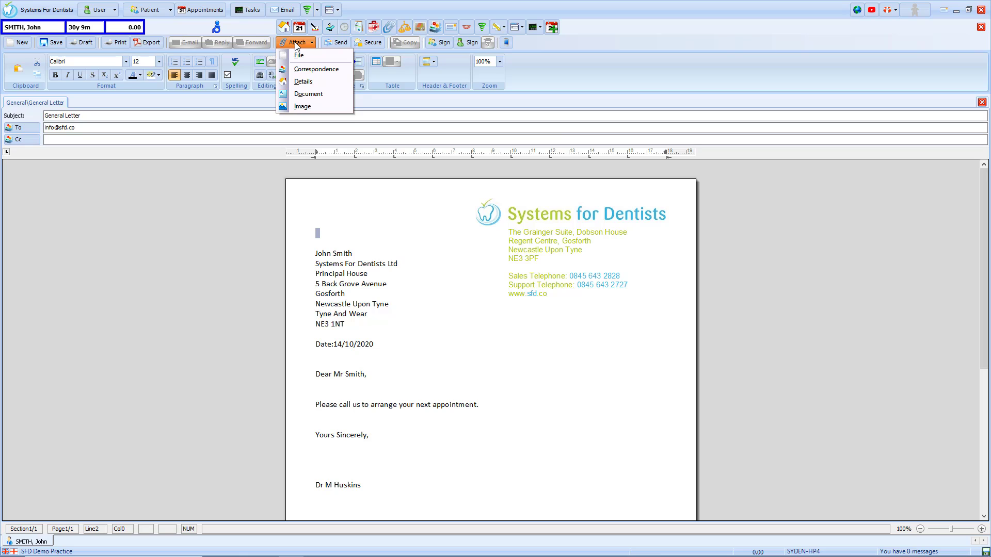
click(298, 55)
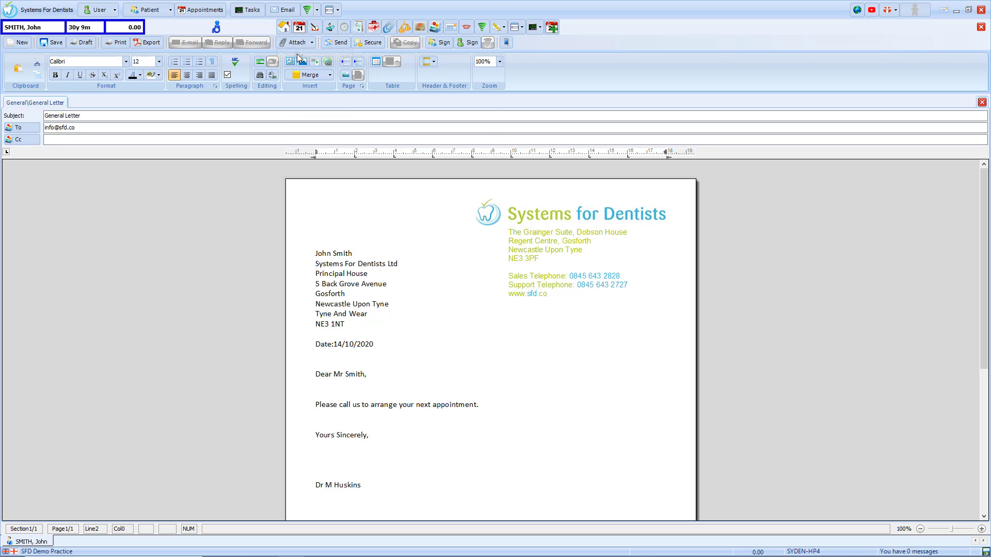
click(191, 128)
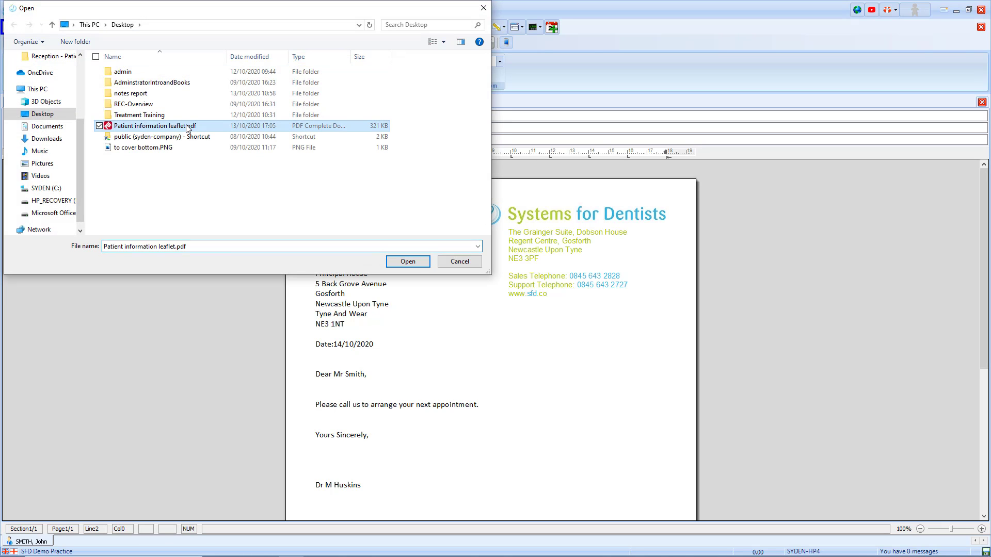
click(406, 262)
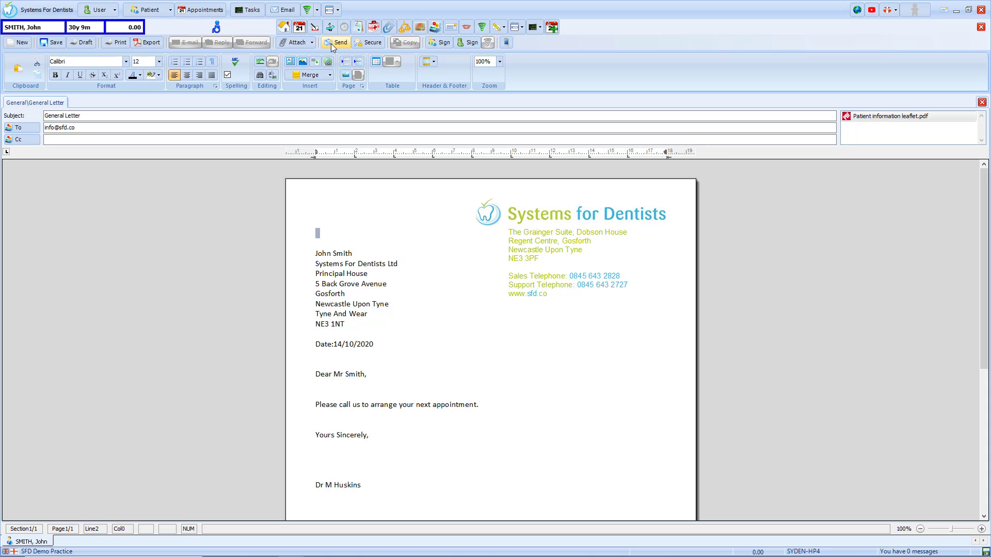
Step: Save the General Letter to the patient's record and reopen the correspondence list
click(49, 44)
click(435, 29)
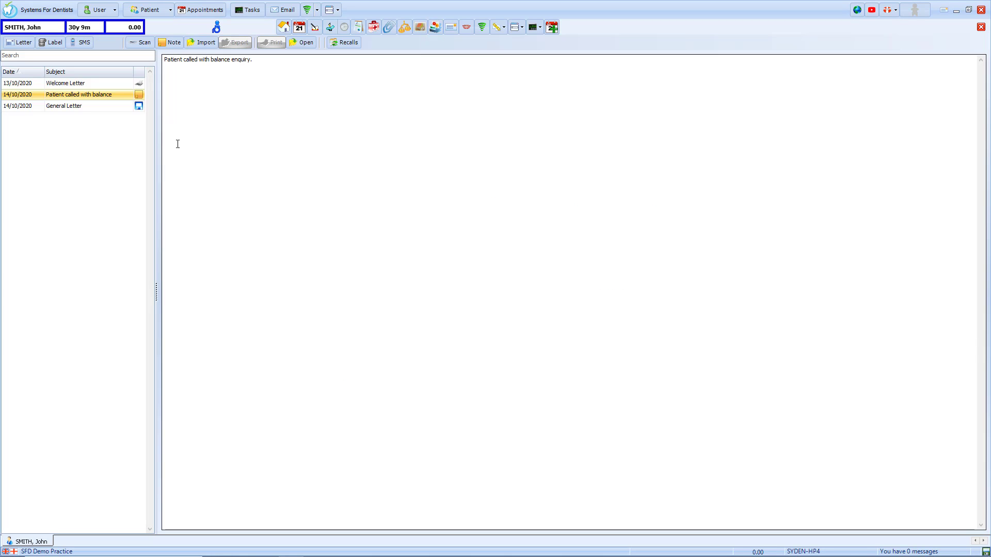
Step: Open the saved General Letter from the patient's correspondence, send it as an e-mail, and return to the correspondence list
click(73, 107)
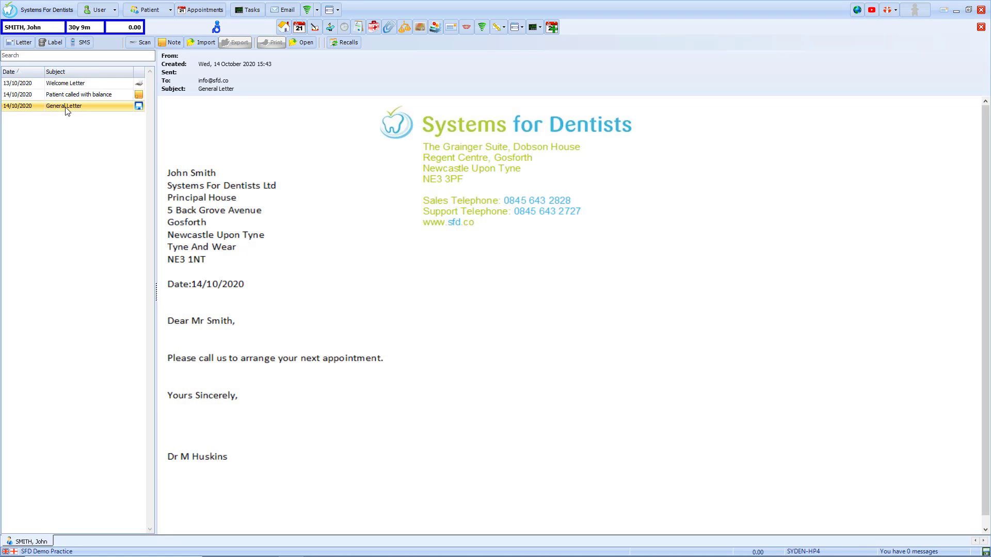
double_click(69, 108)
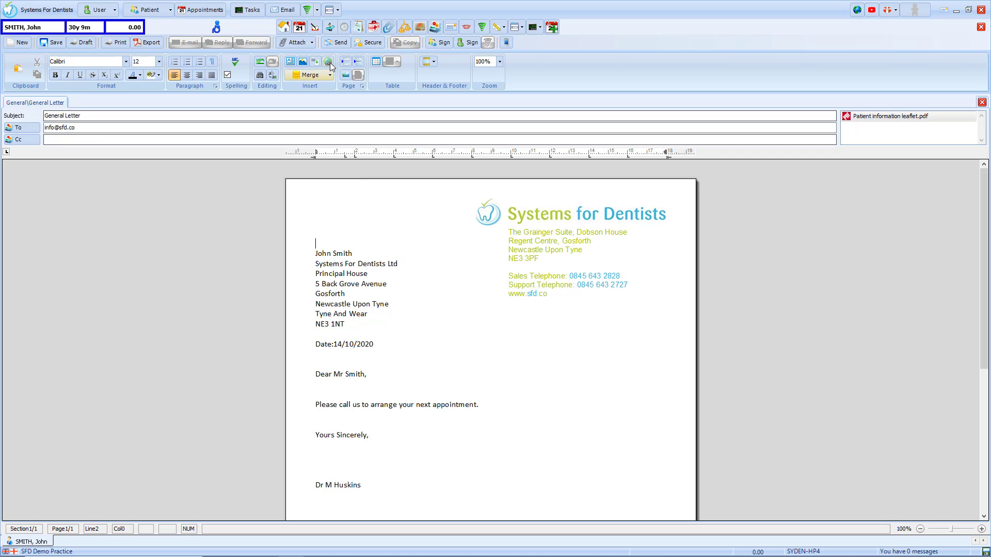
click(330, 43)
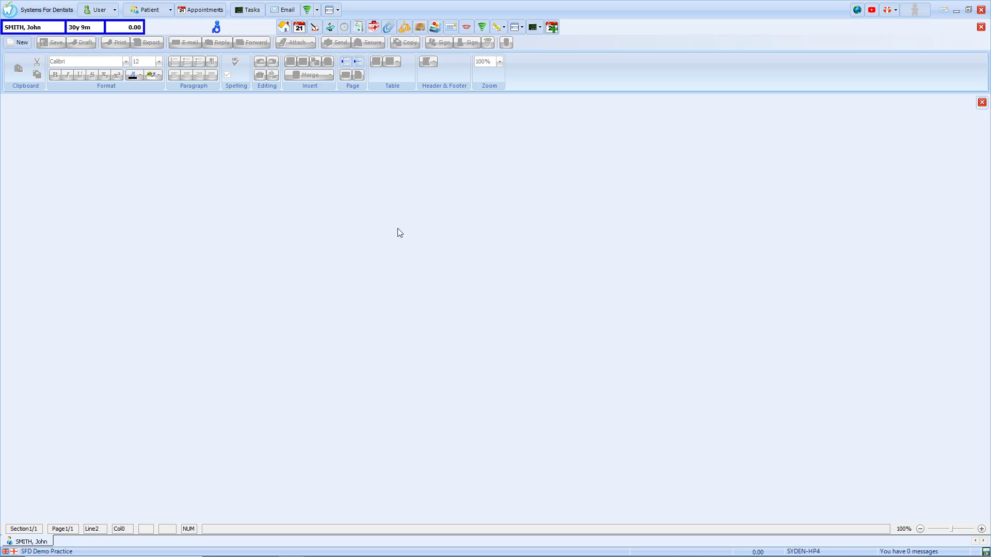
click(434, 32)
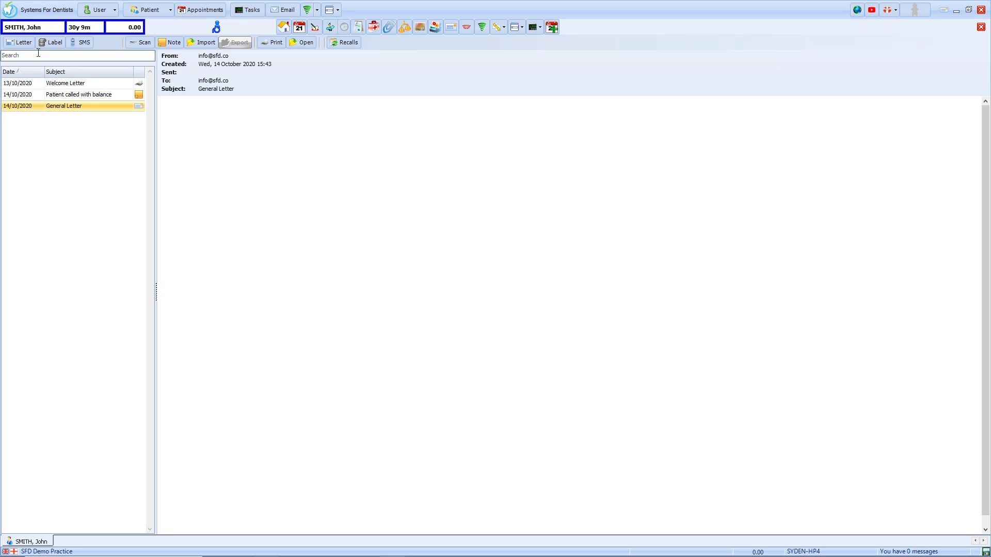
Step: Open the Documents area of the system setup to work on the letter templates
click(9, 13)
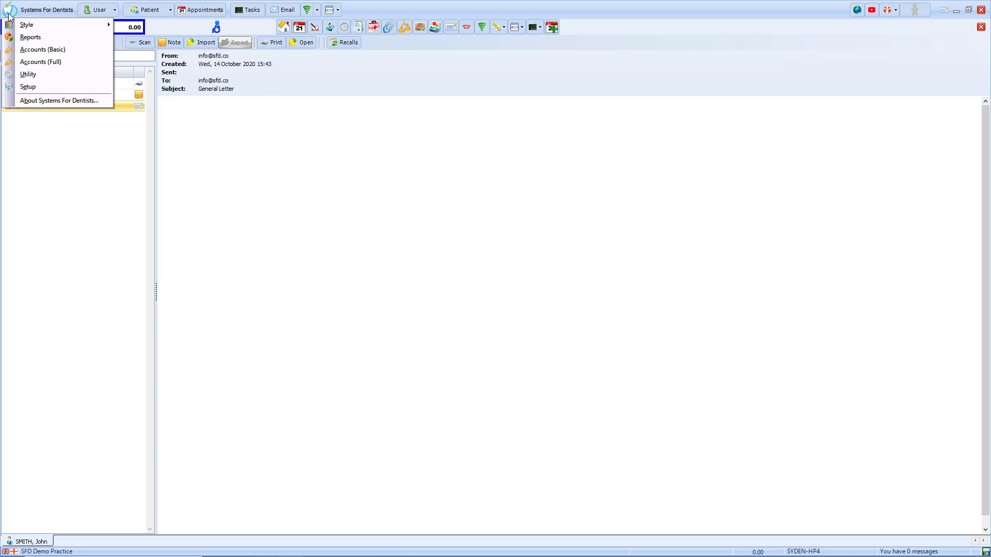
click(25, 86)
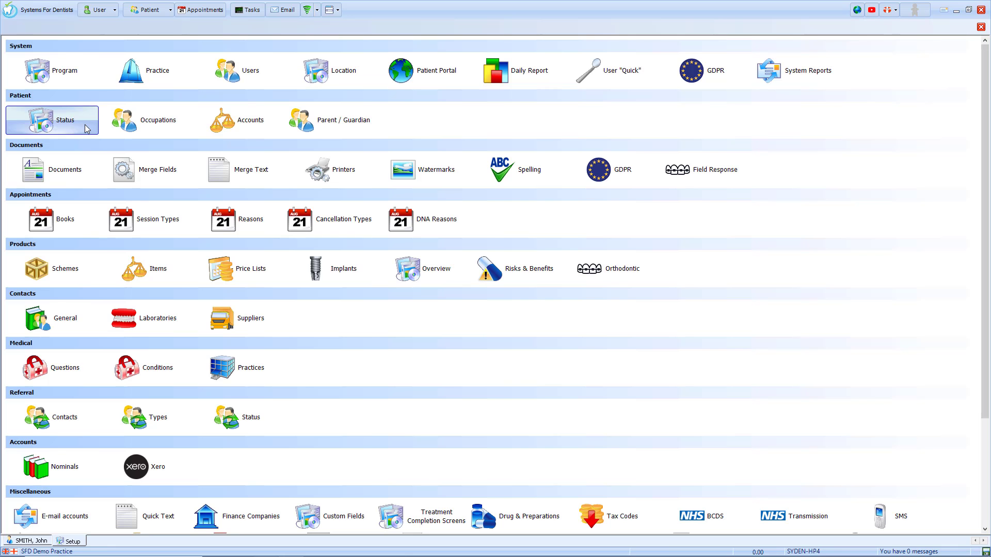
click(36, 176)
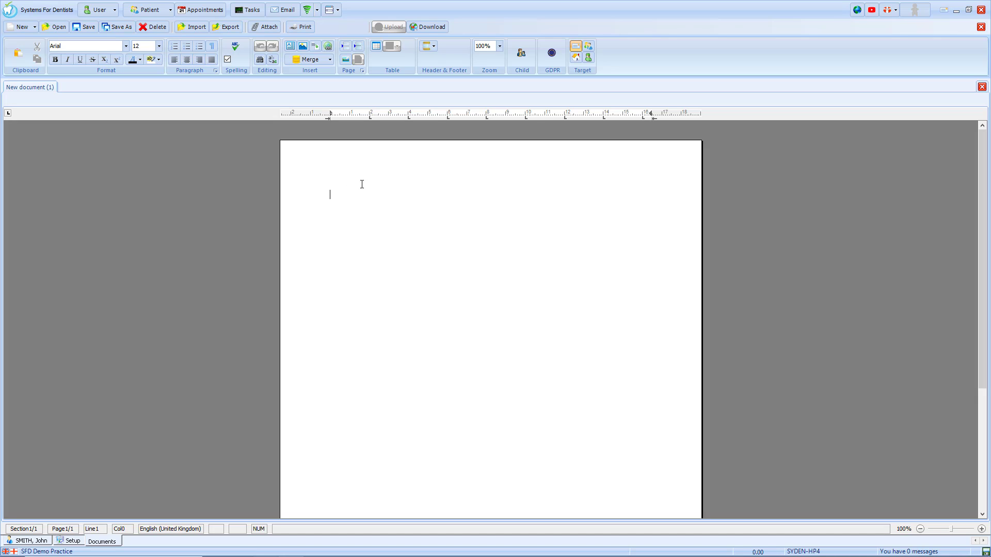
click(87, 28)
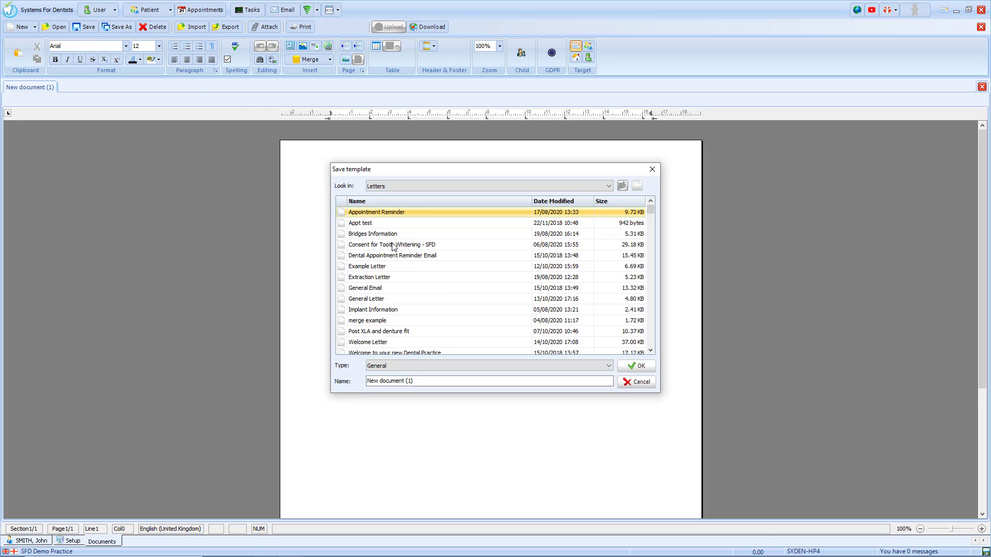
click(441, 365)
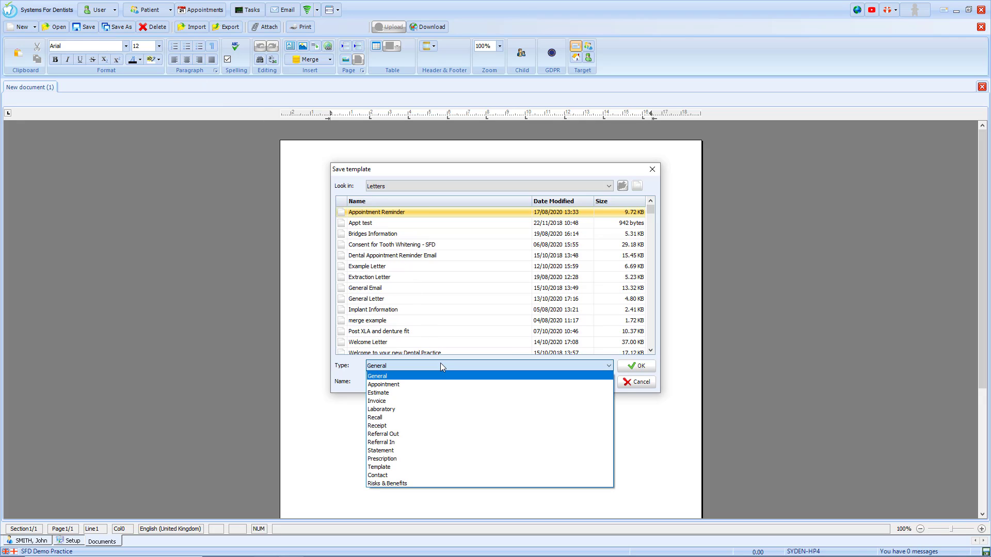
click(440, 364)
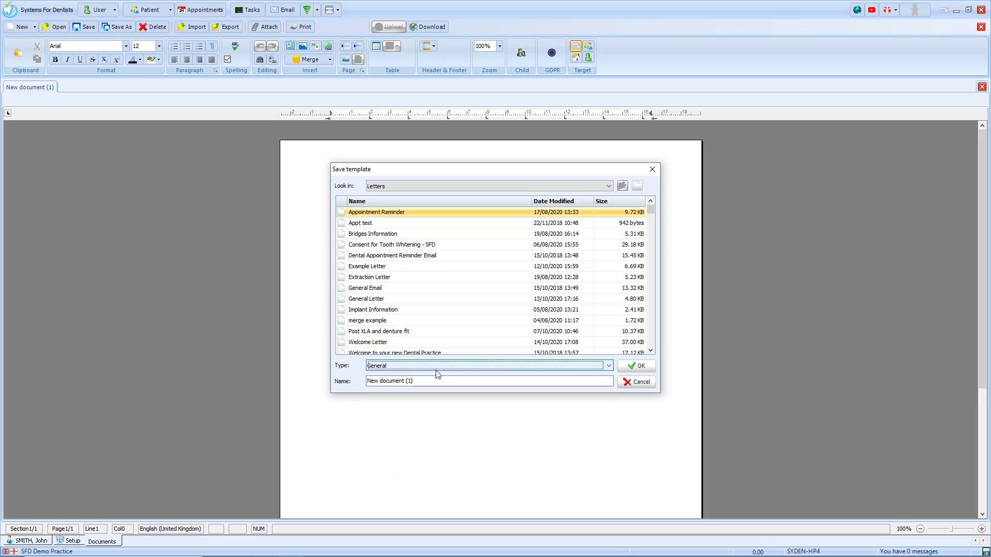
drag(428, 382, 358, 380)
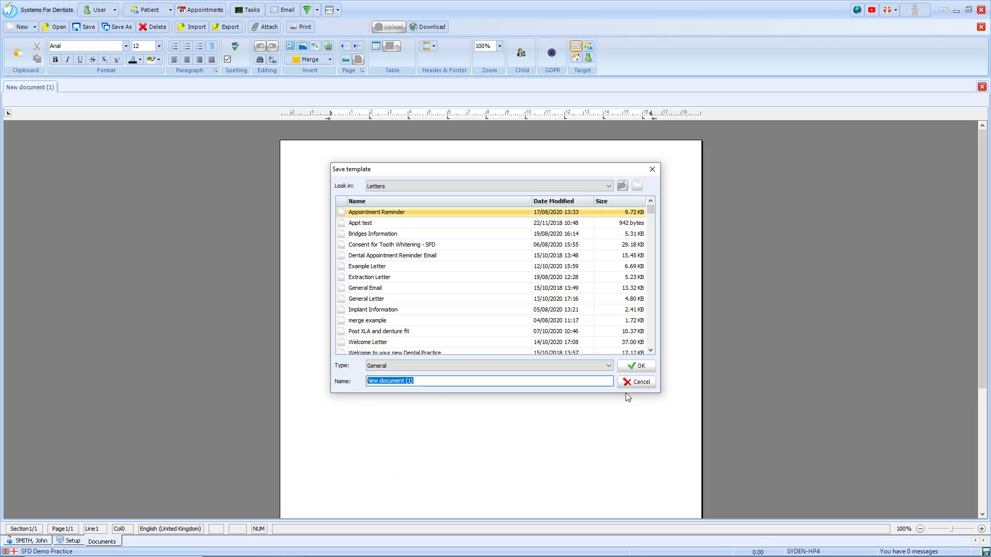
click(637, 382)
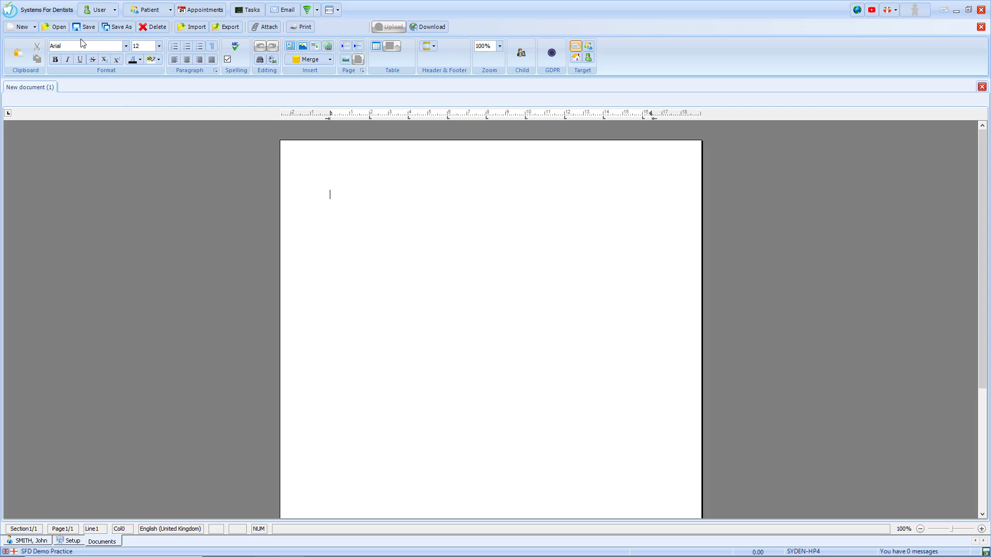
Step: Open the General template Welcome Letter and change the appointment length in its body text to 45 minutes
click(58, 28)
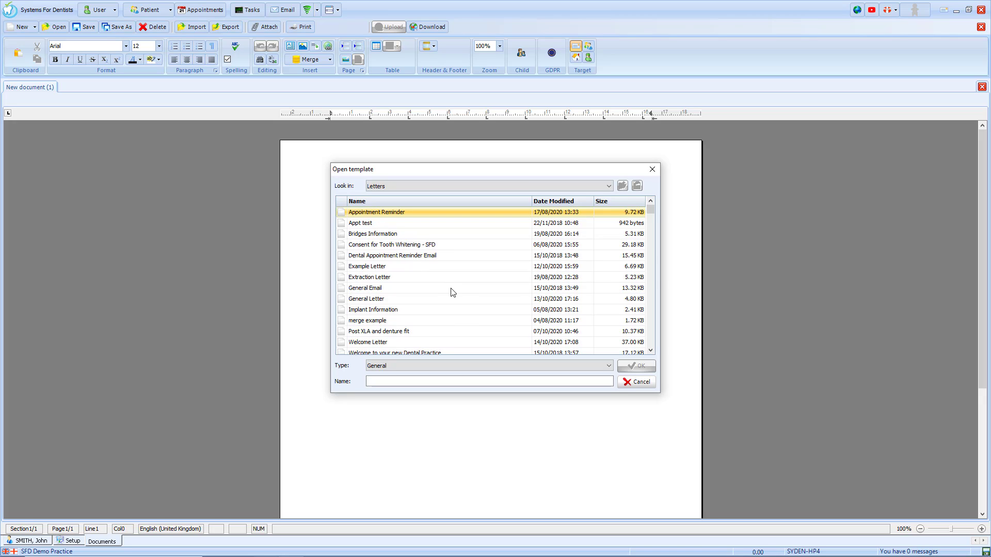
click(470, 343)
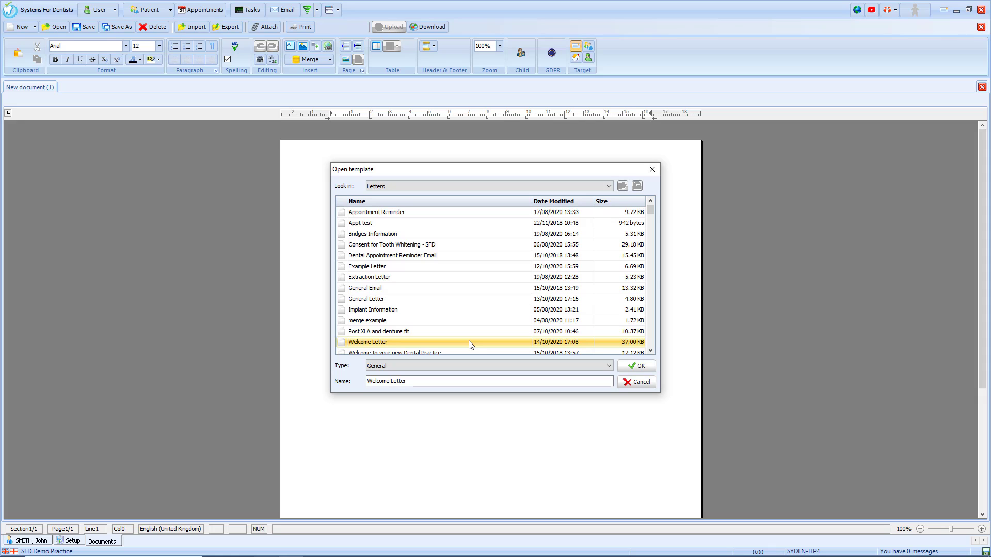
click(631, 366)
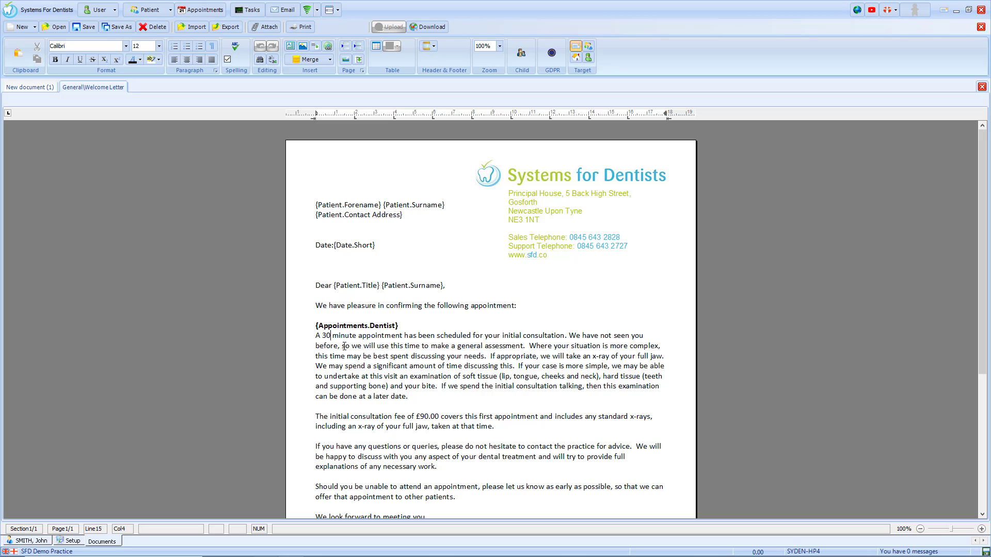
key(BackSpace)
key(BackSpace)
text(45)
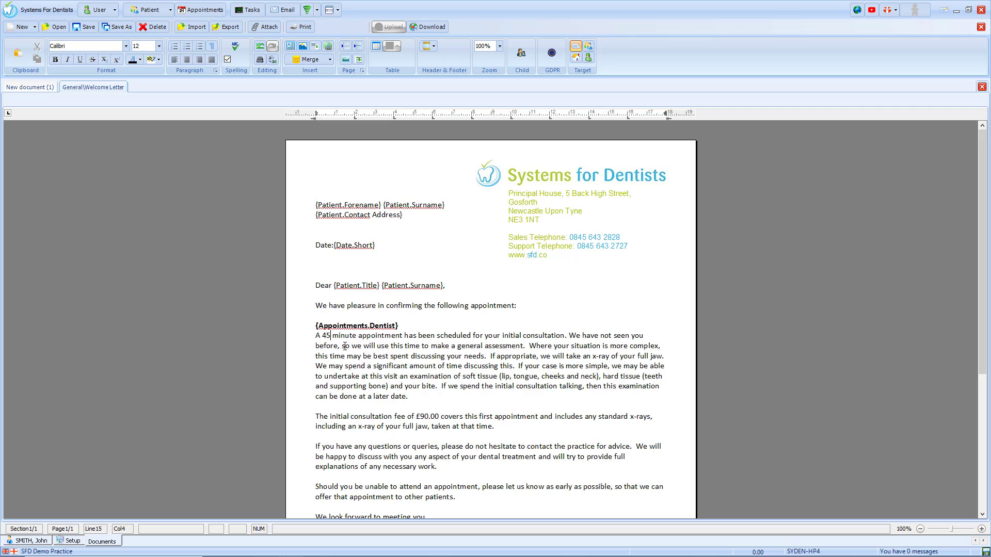
Step: Insert the {Patient.Forename} merge field before {Patient.Surname} in the salutation and save the Welcome Letter template
click(347, 246)
click(381, 291)
click(293, 59)
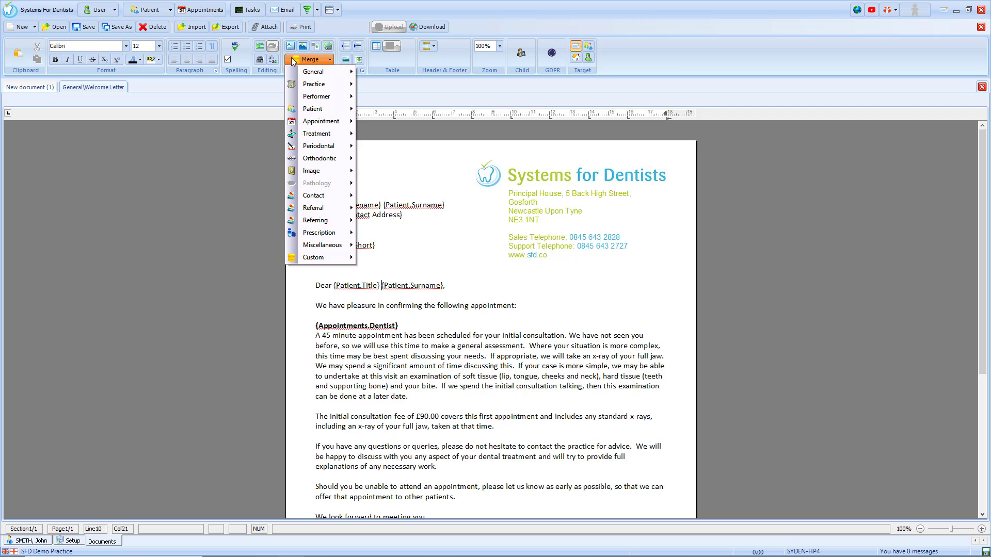
mouse_move(311, 108)
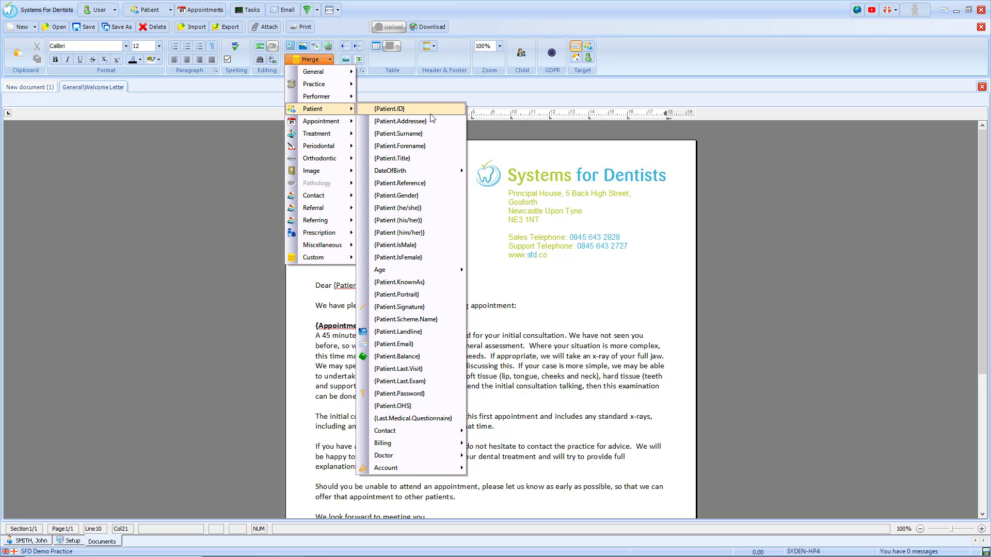
click(422, 146)
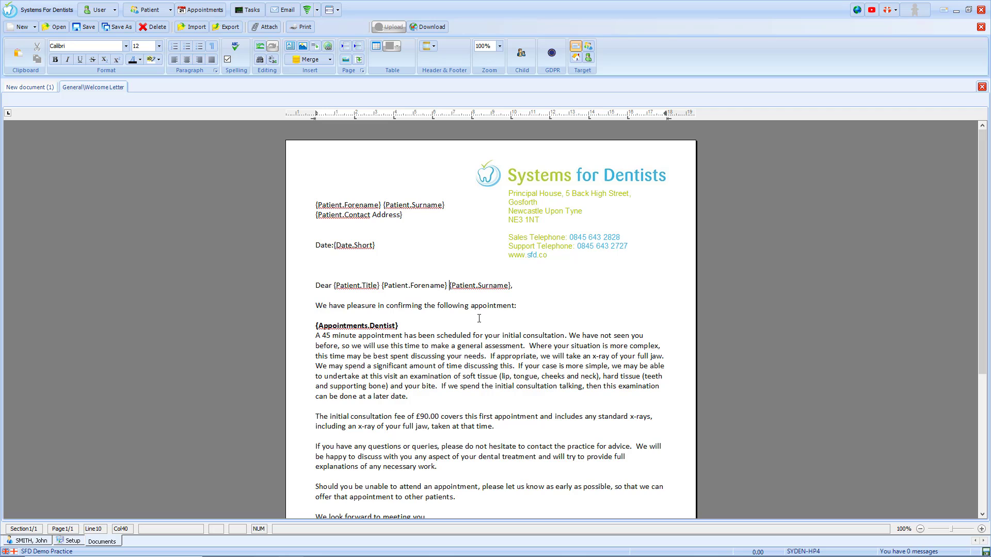
click(85, 28)
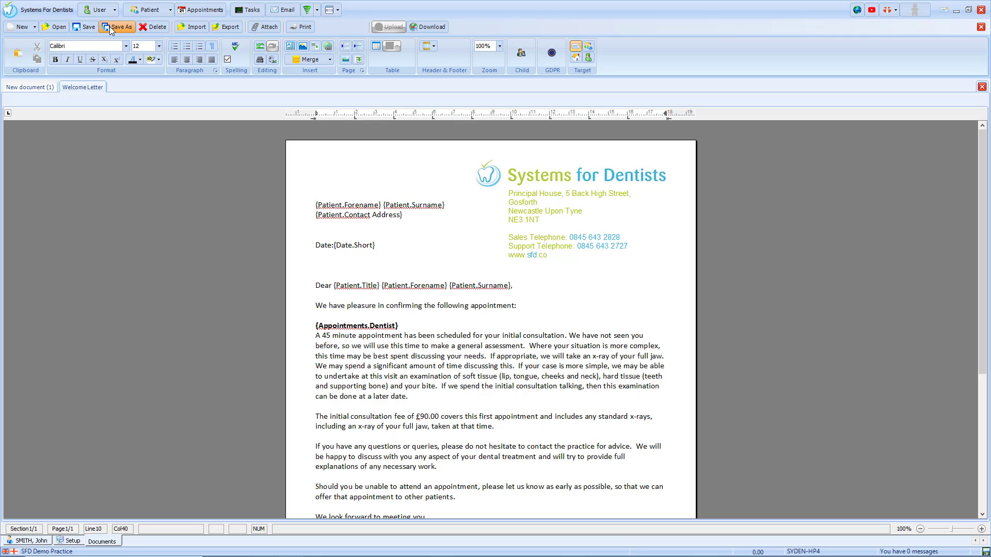
click(109, 26)
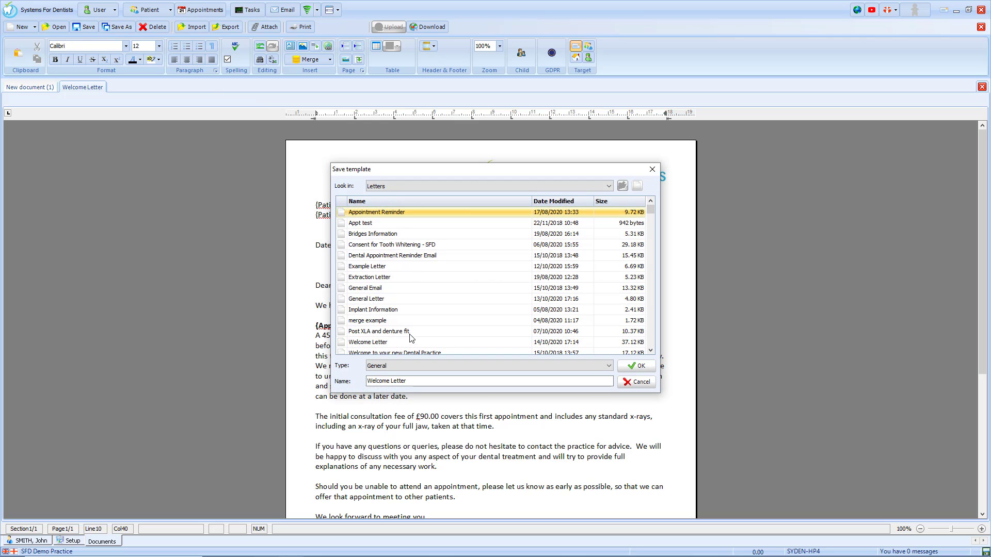
drag(413, 380, 302, 378)
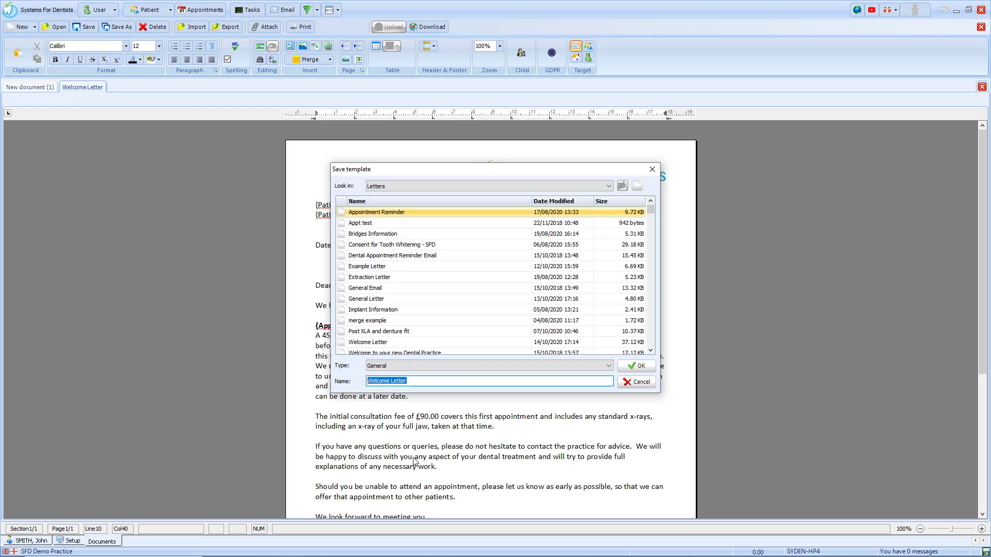
click(632, 385)
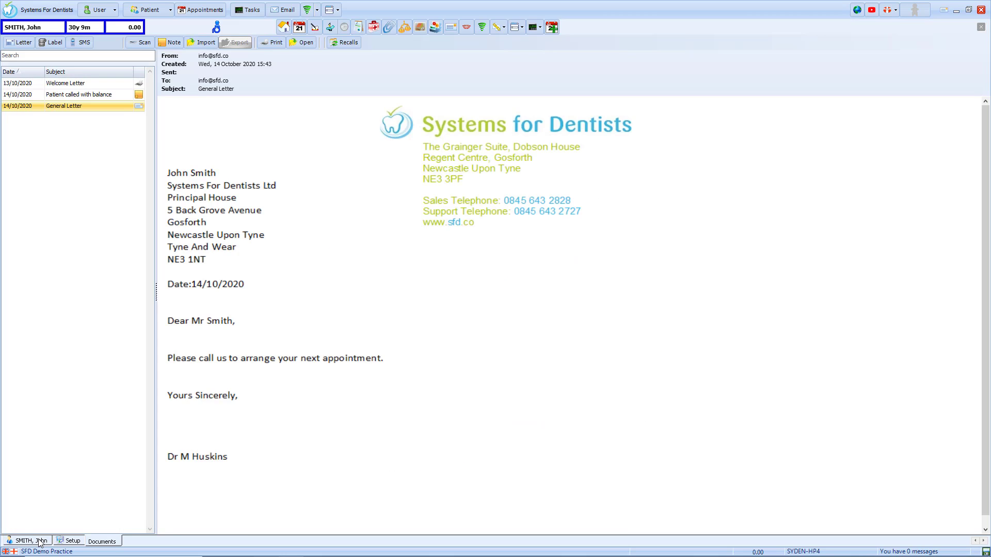
Step: Create a new letter in the patient's record from the Welcome Letter template and check its appointment length and the forename in the salutation
click(41, 541)
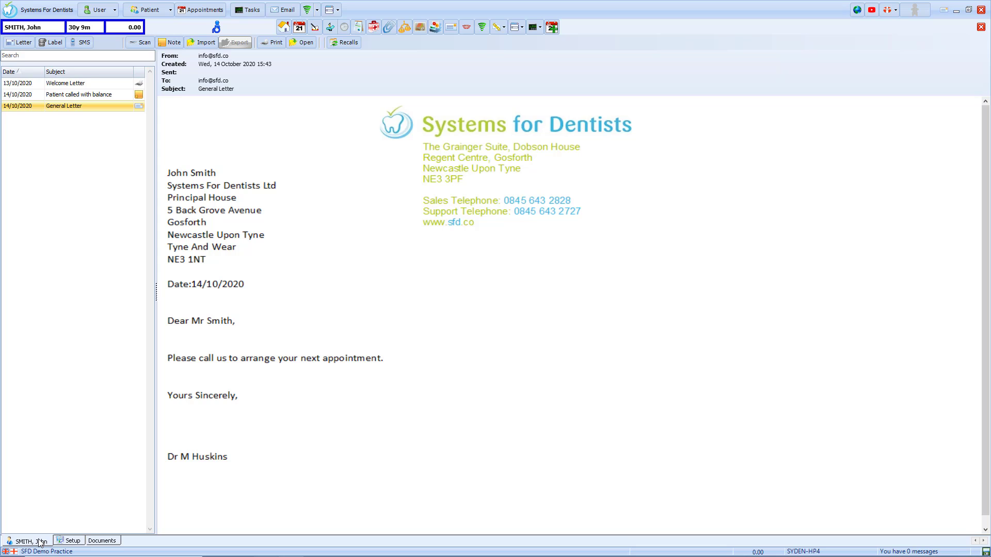
click(451, 28)
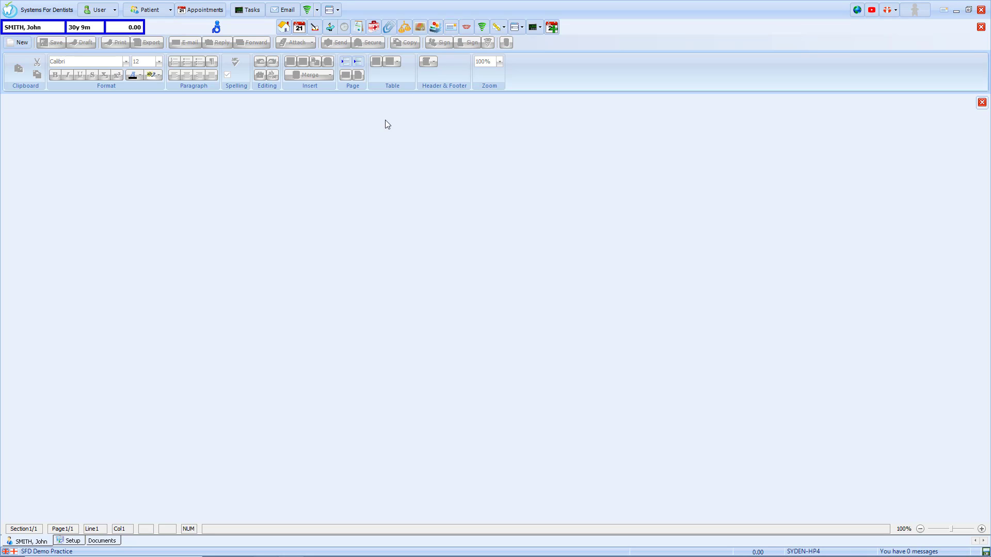
click(21, 43)
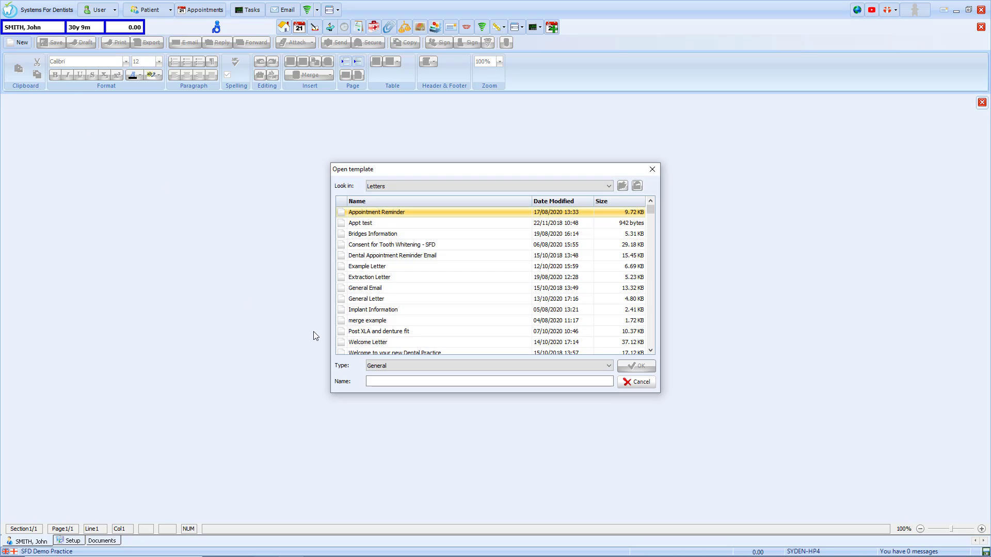
click(361, 343)
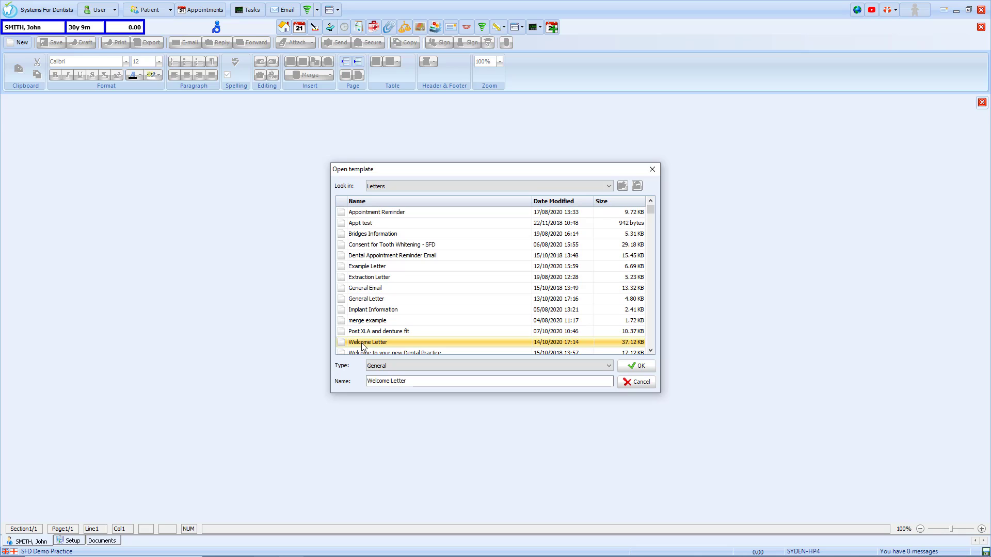
click(639, 371)
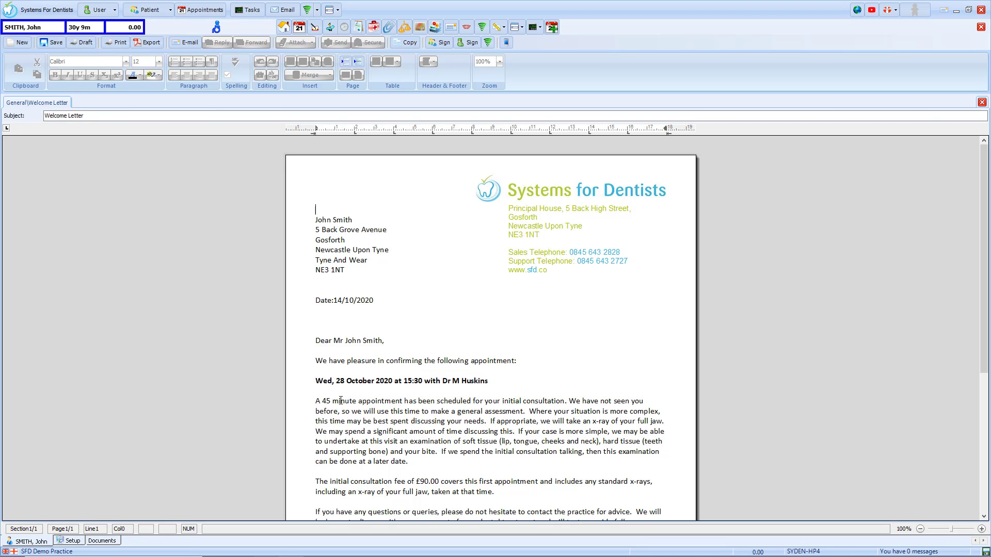
drag(331, 401, 323, 400)
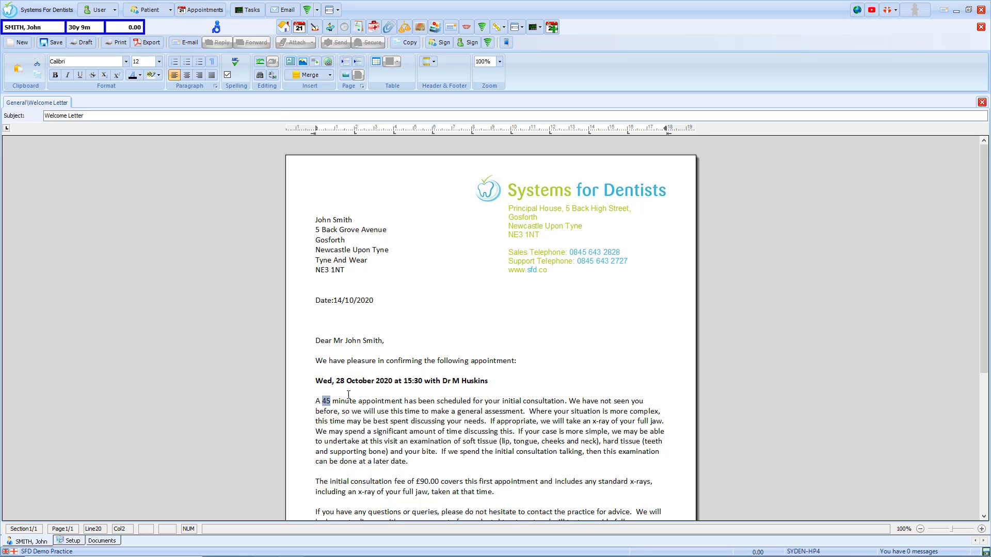
drag(345, 341, 361, 341)
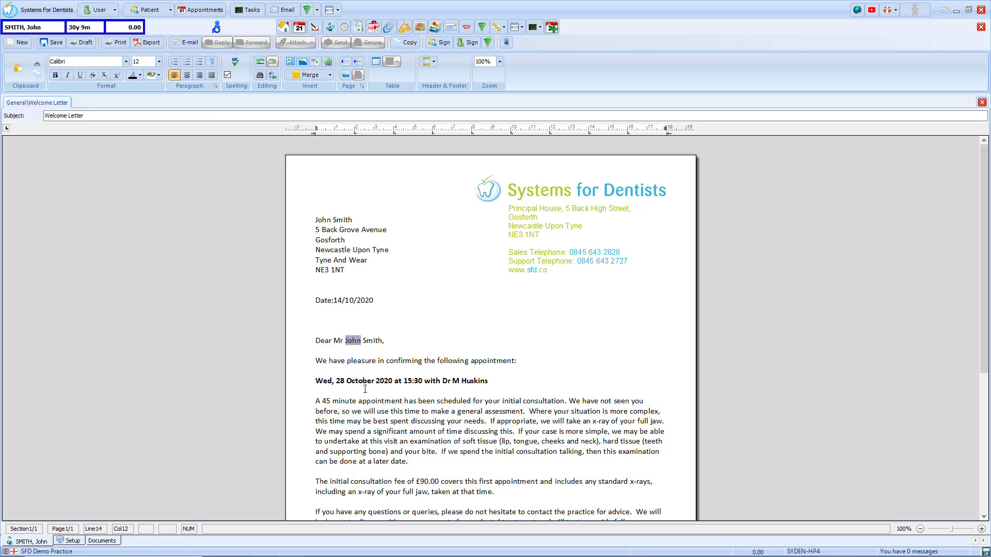